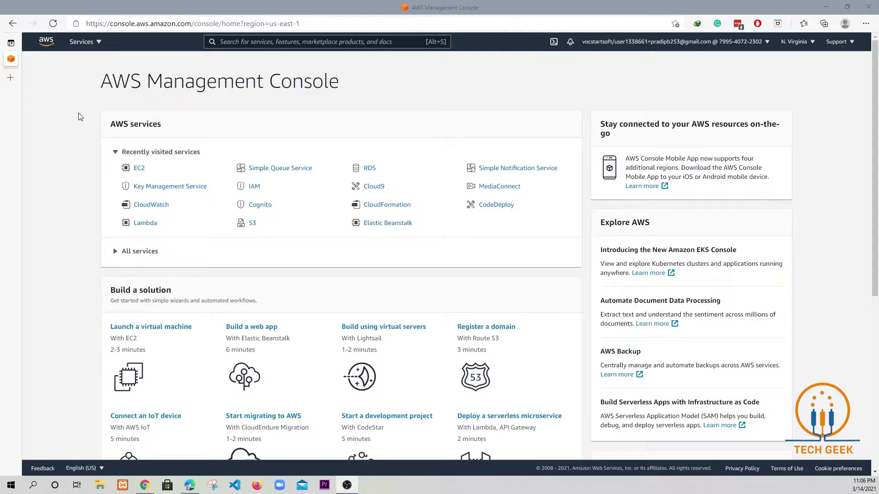
- Search the console for EC2 and open the EC2 service dashboard
click(91, 42)
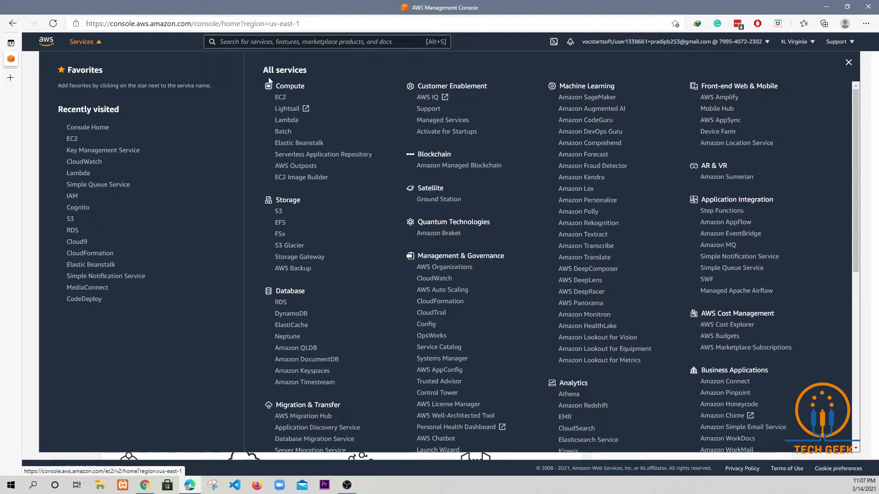
click(243, 42)
text(EC@)
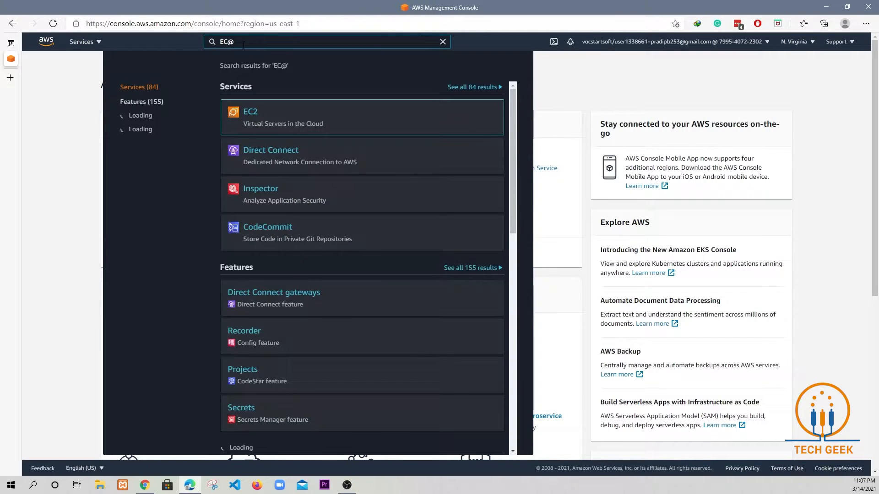
key(BackSpace)
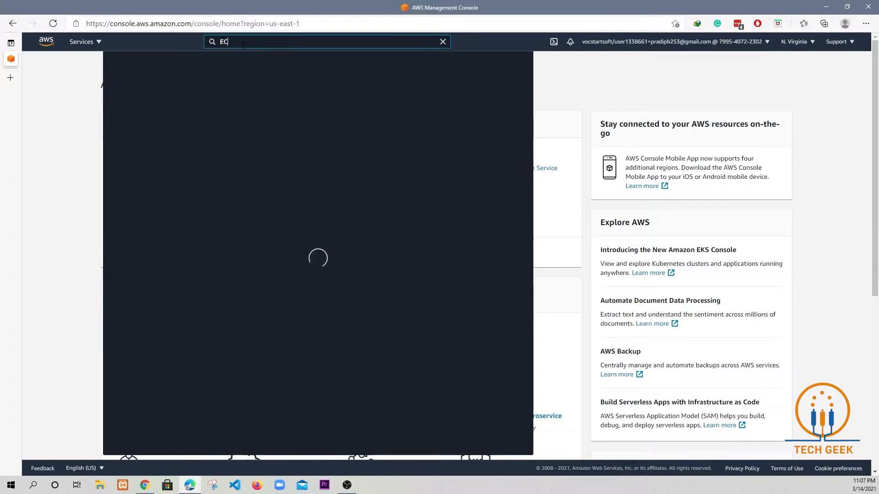
text(2)
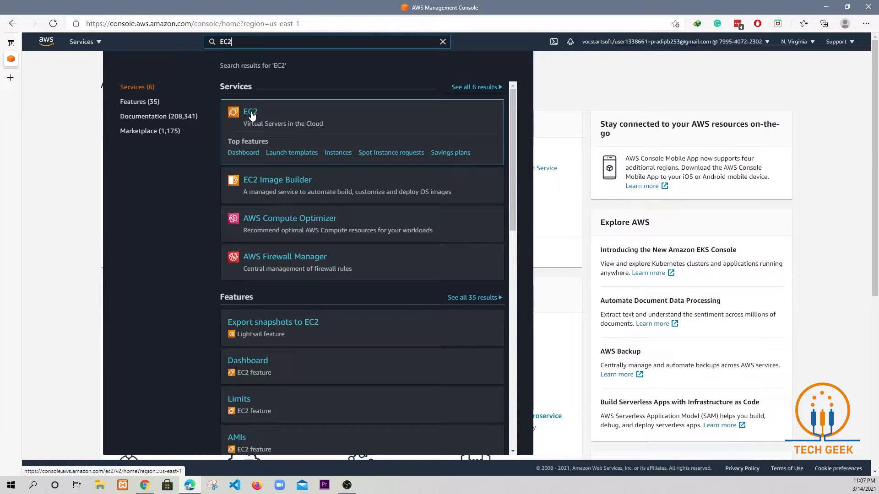
click(251, 115)
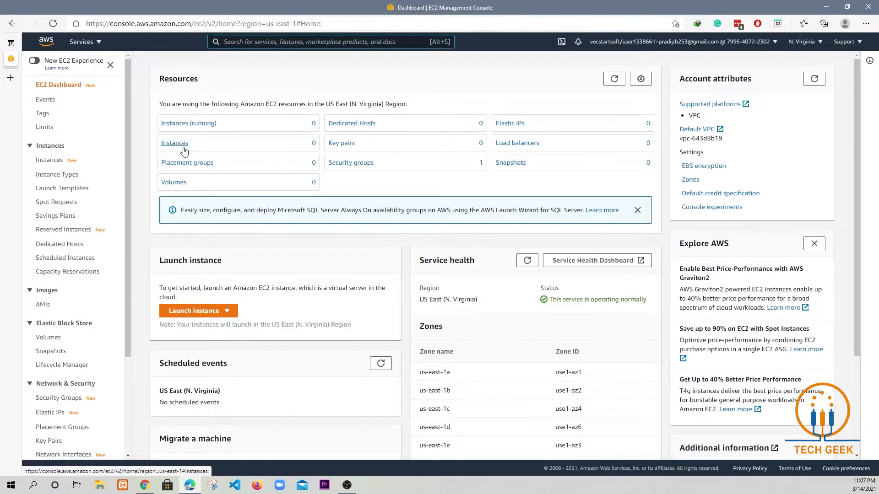
- Start launching a new EC2 instance from the dashboard
scroll(322, 259, down, 3)
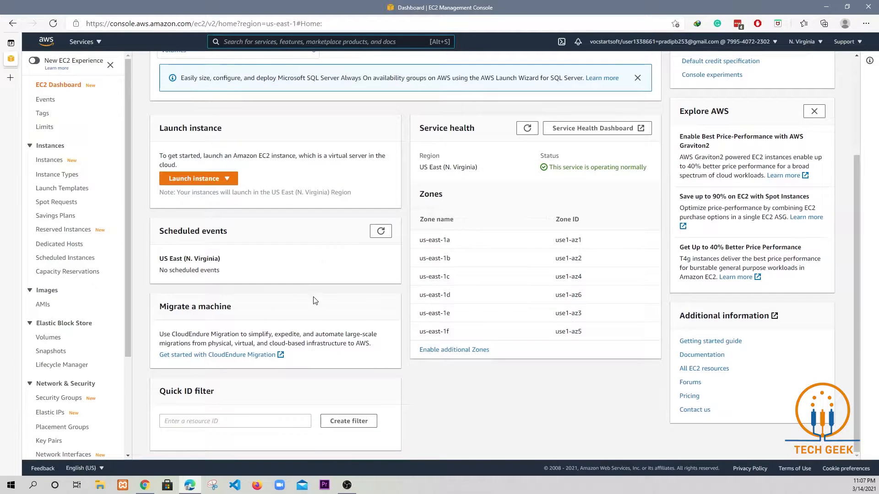
scroll(330, 260, up, 2)
scroll(330, 262, up, 1)
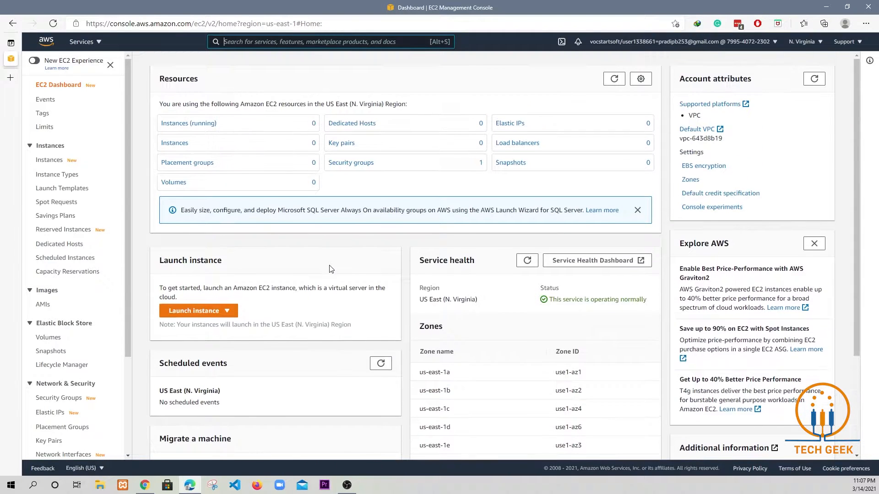
scroll(323, 286, down, 1)
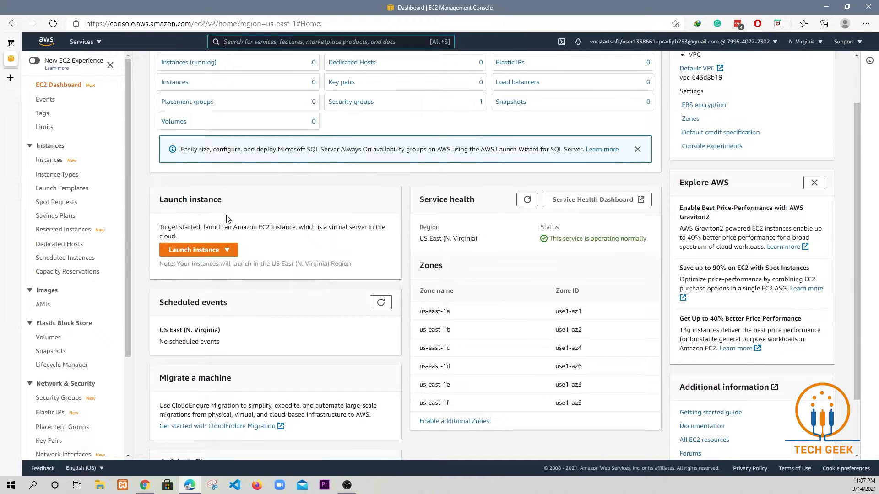
click(210, 254)
click(200, 270)
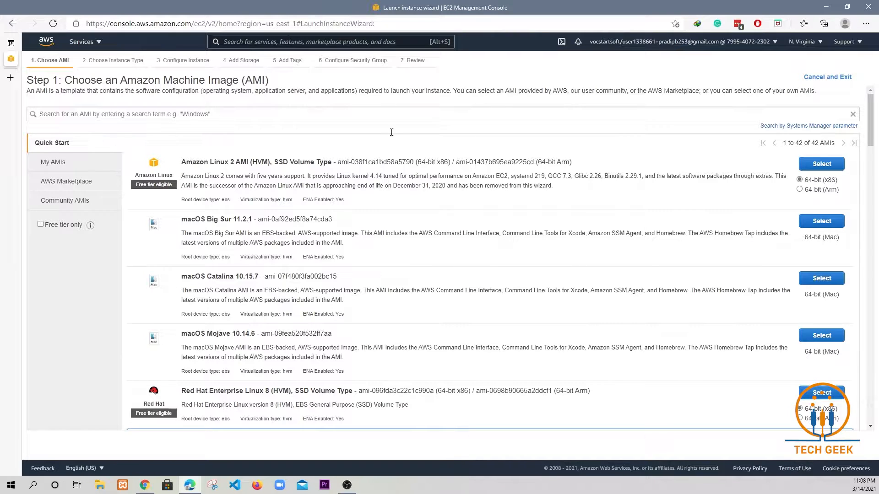
- Choose the 64-bit (x86) Ubuntu Server 18.04 LTS (HVM), SSD Volume Type image for the instance
scroll(344, 237, down, 2)
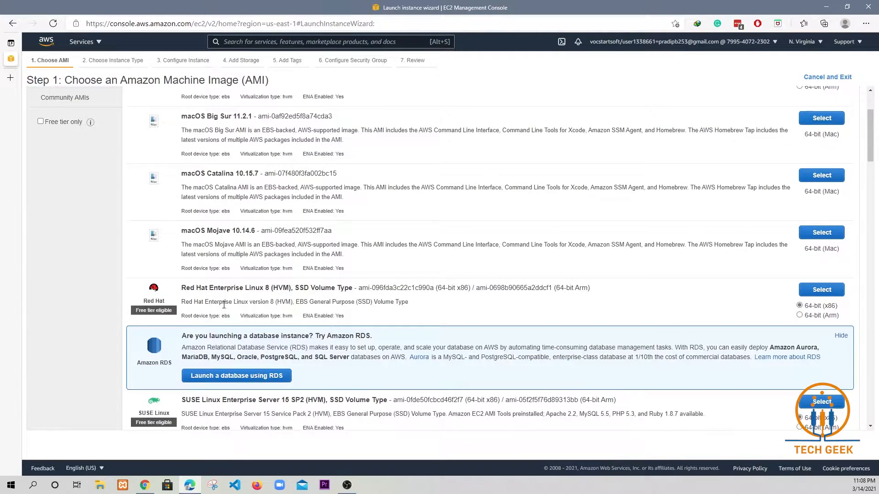
scroll(246, 303, down, 4)
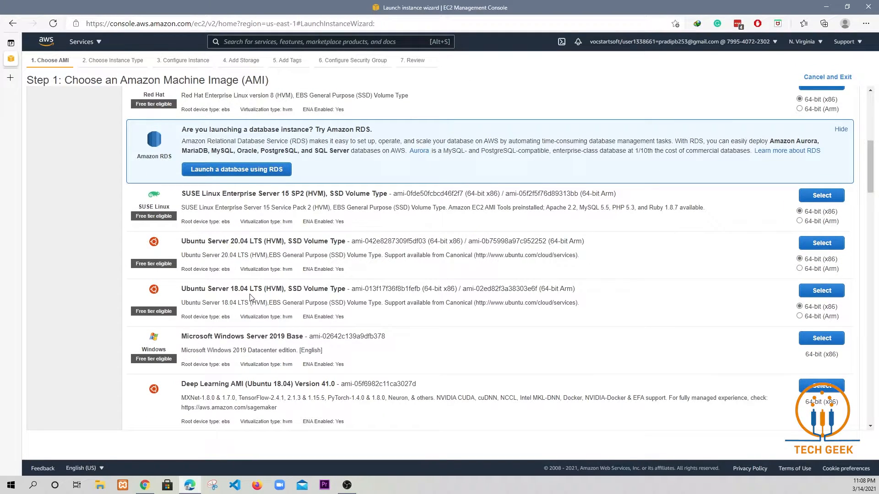
click(807, 293)
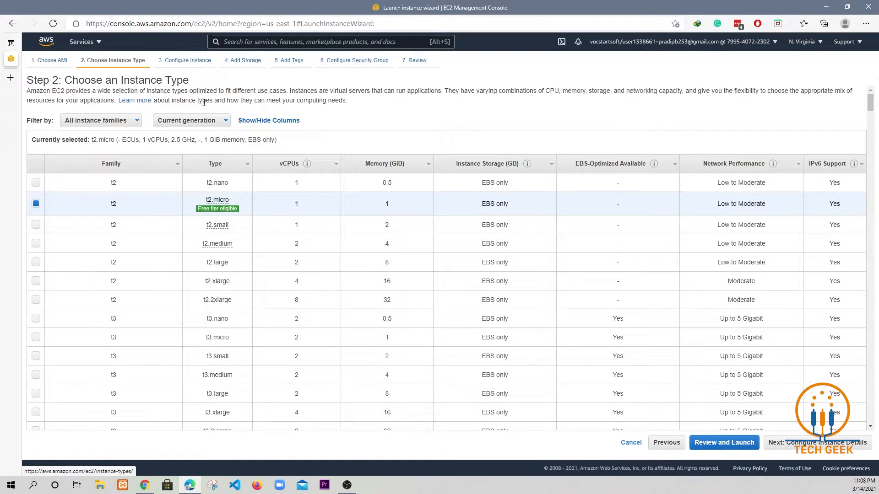
- Review the compute optimized, memory optimized and accelerated computing families in the EC2 instance types documentation, and return to the launch wizard
click(141, 101)
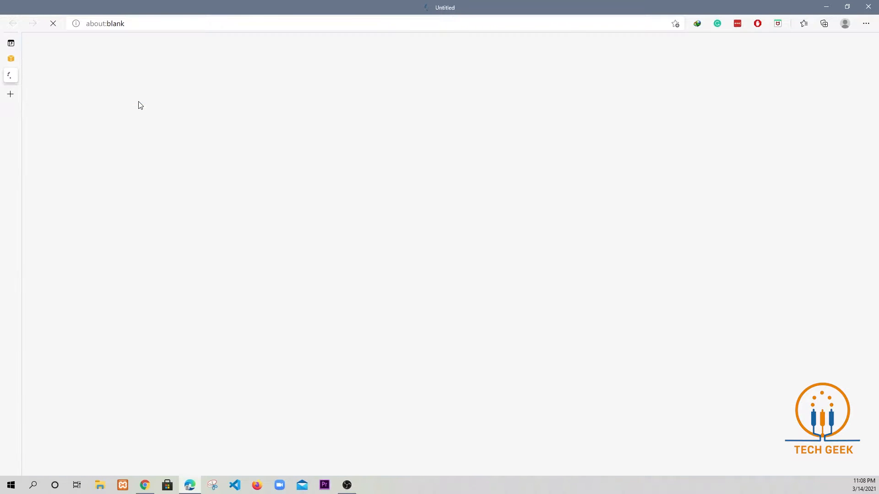
click(16, 43)
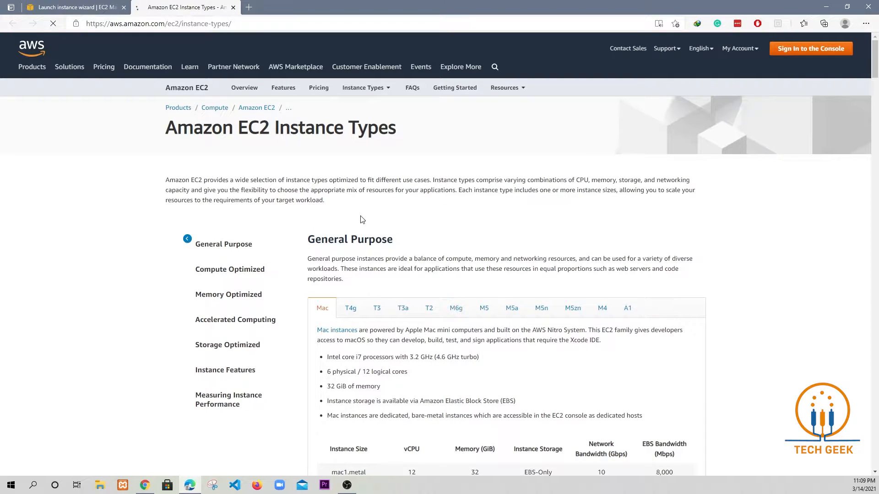
scroll(362, 220, down, 2)
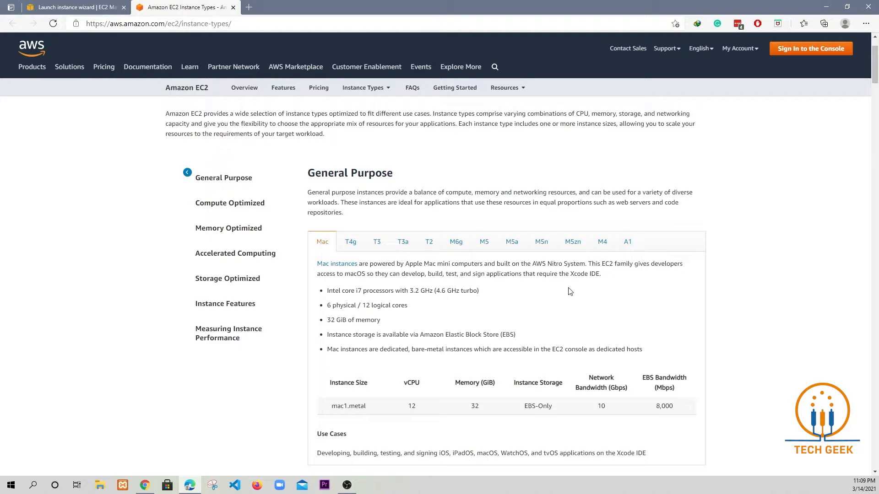
click(215, 205)
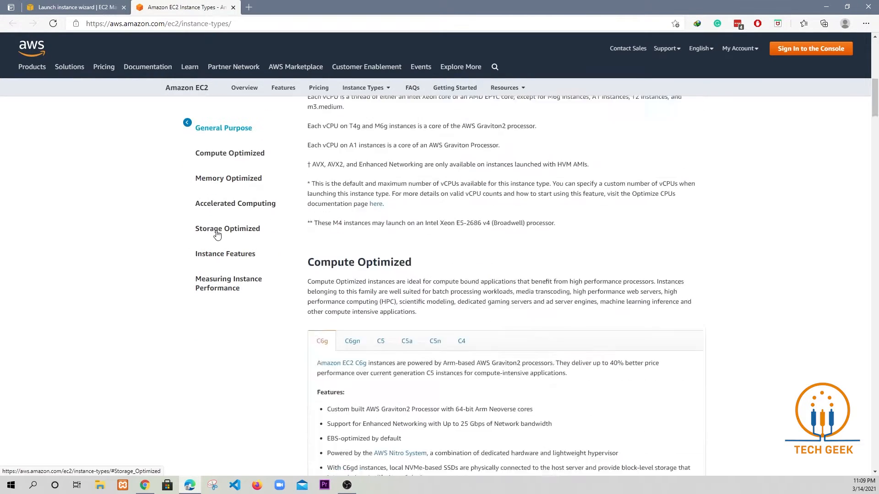
click(220, 181)
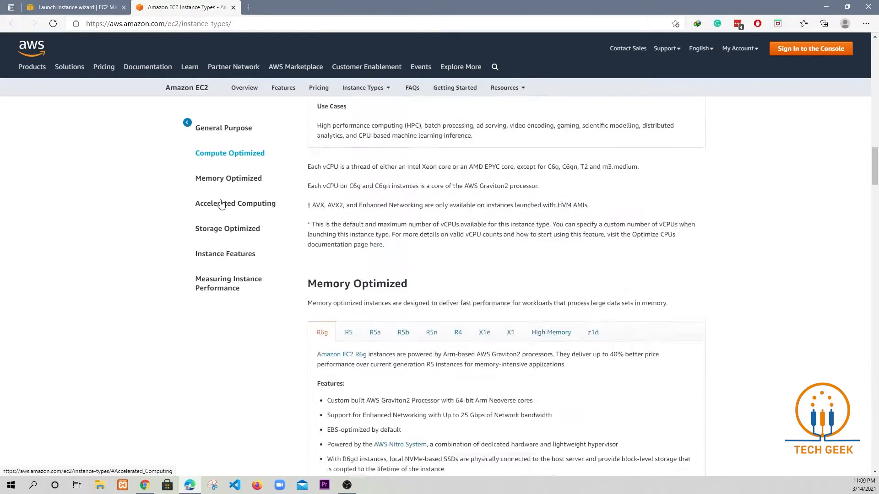
click(221, 205)
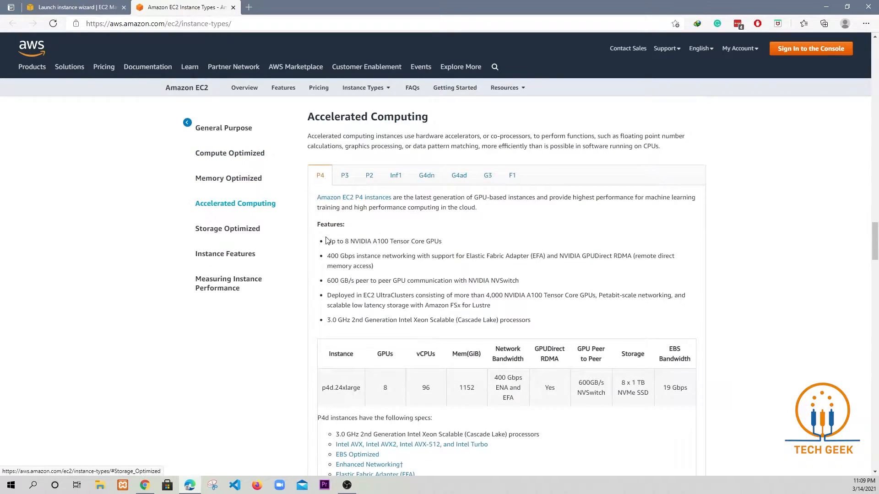
click(68, 5)
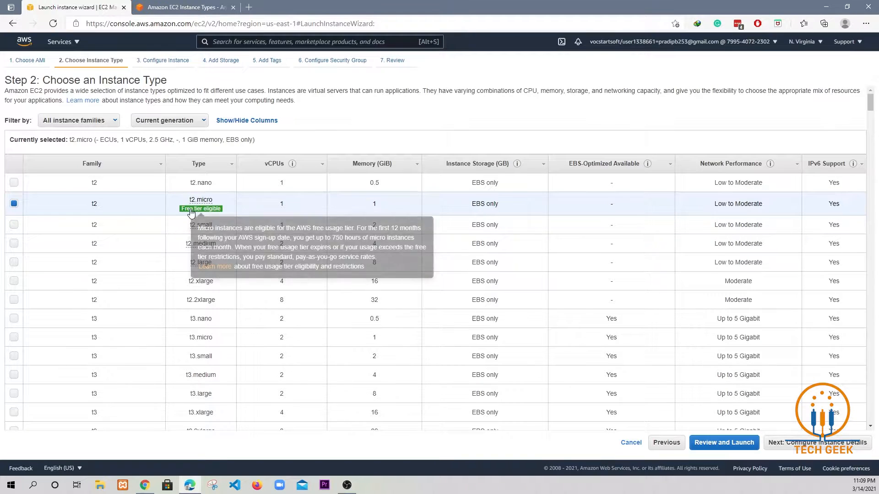
- Continue with the t2.micro instance type and accept the default instance details, proceeding to the storage settings
click(804, 443)
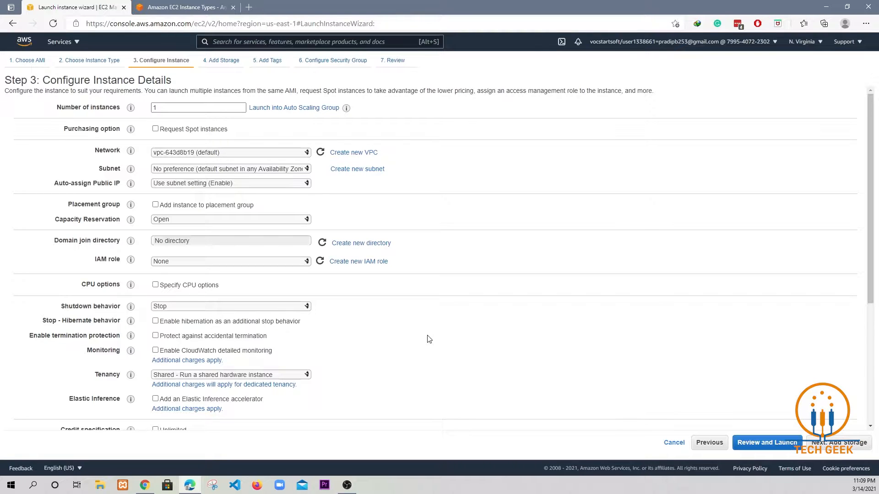
scroll(425, 331, down, 2)
scroll(424, 331, up, 2)
scroll(245, 288, down, 2)
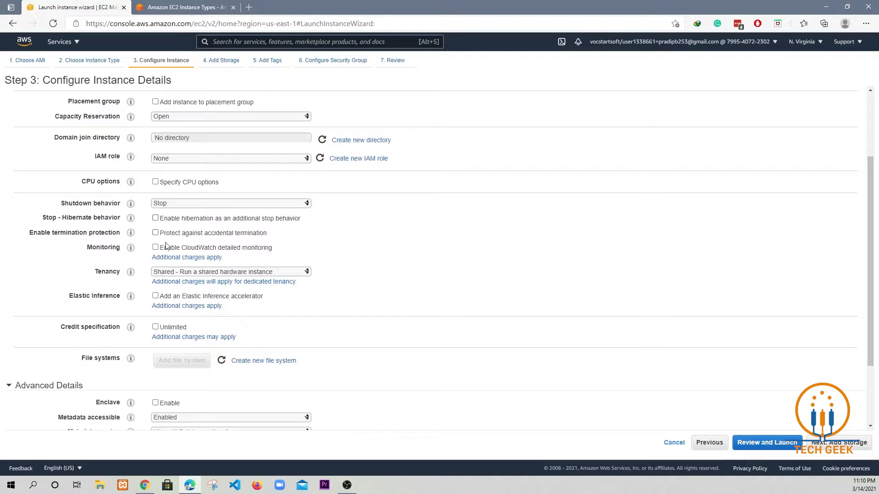
scroll(215, 313, down, 2)
scroll(224, 309, down, 1)
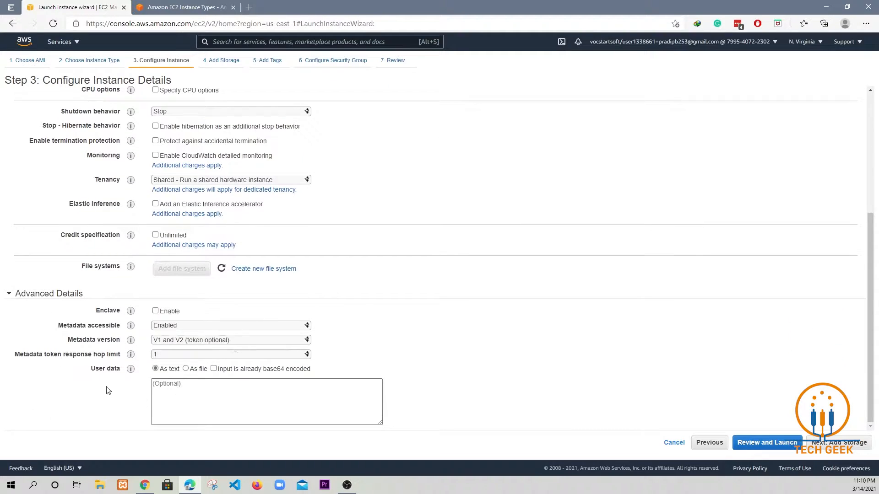
click(841, 443)
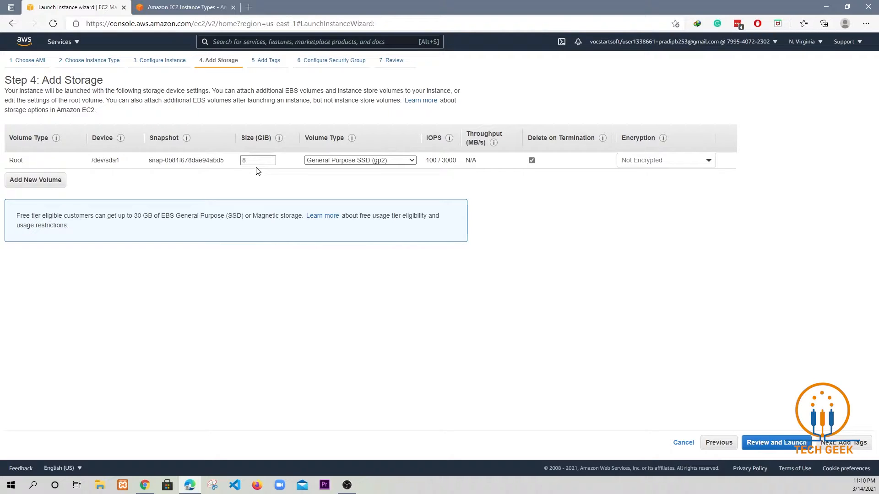
- Set the root volume's size to 100 GiB and check the available volume types
drag(273, 160, 212, 160)
text(100)
click(347, 160)
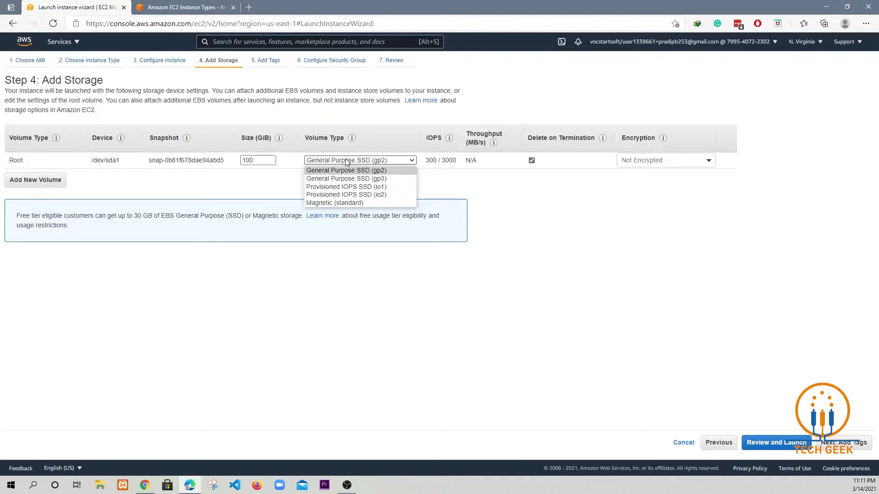
click(346, 161)
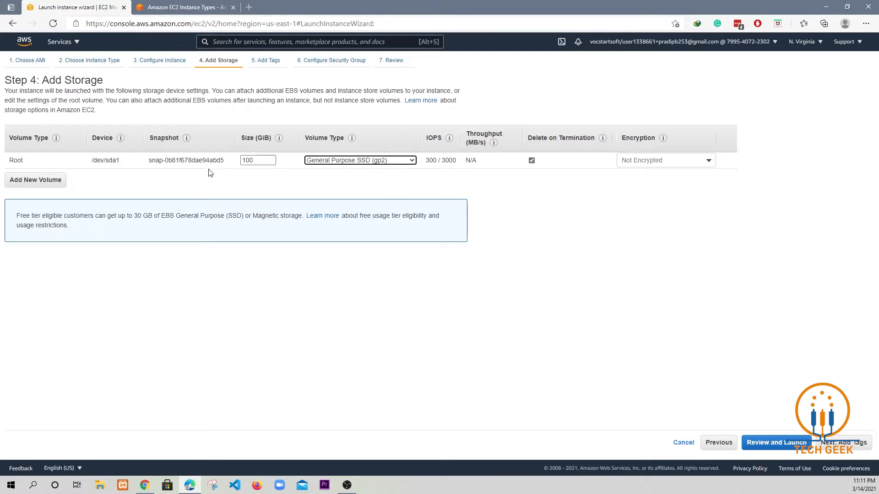
- Set the root volume's size to 8 GiB and continue to the tag settings
key(shift+Tab)
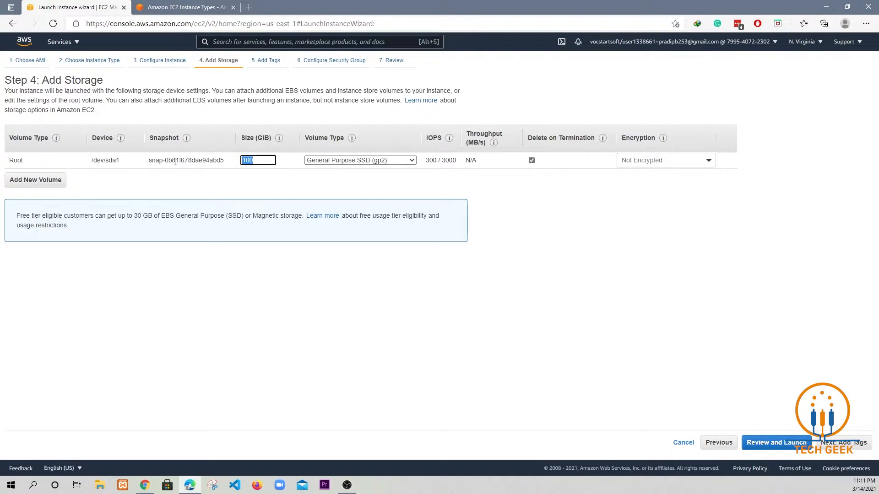
text(8)
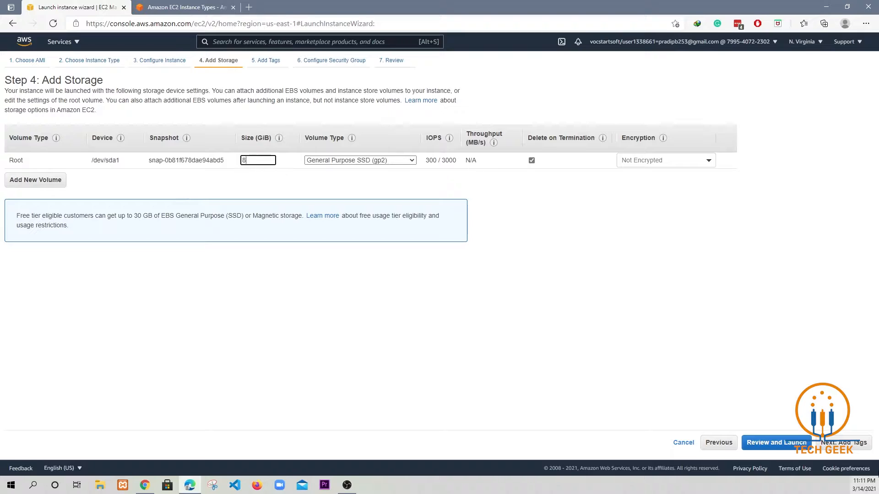
click(843, 442)
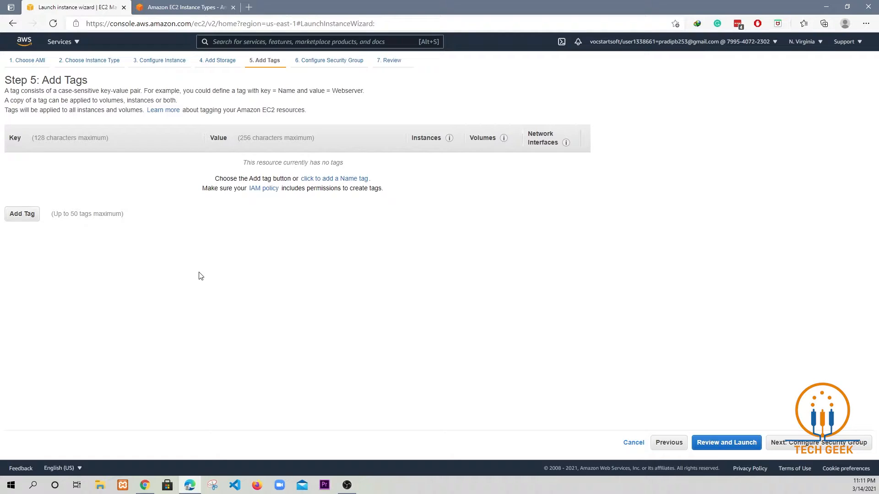
- Add a tag with key Name and value Demo, and continue to the security group configuration
click(24, 214)
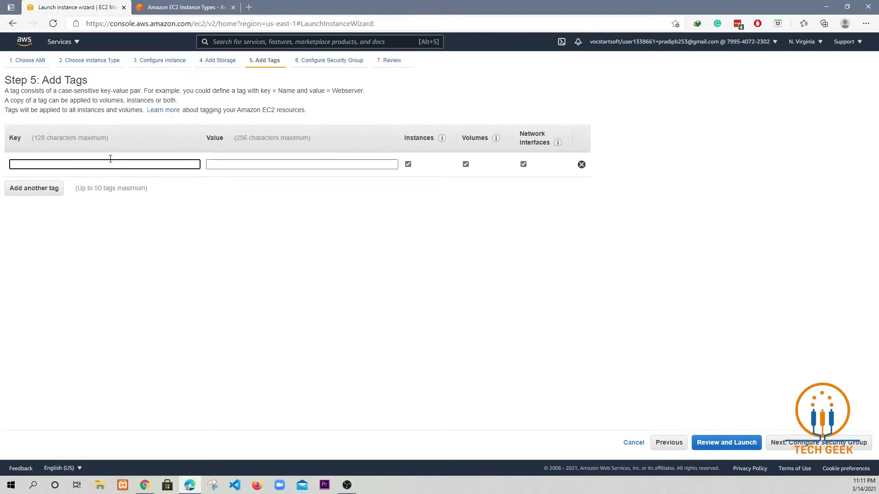
text(Name)
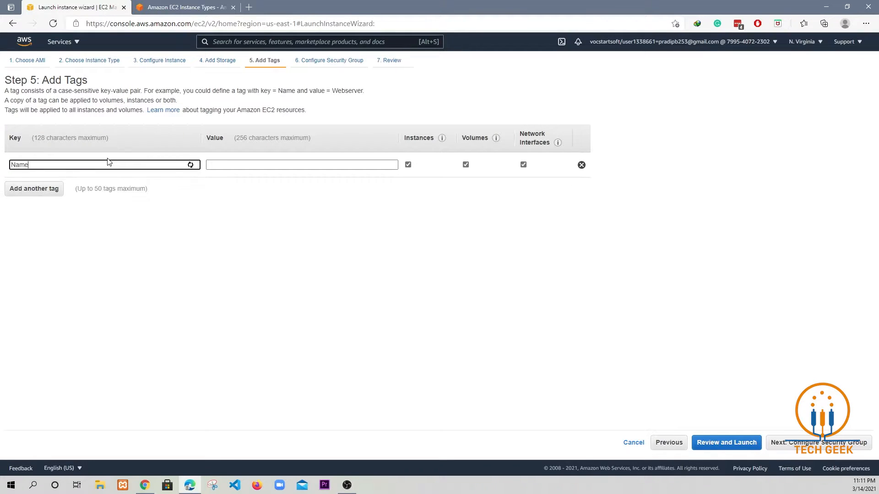
key(Tab)
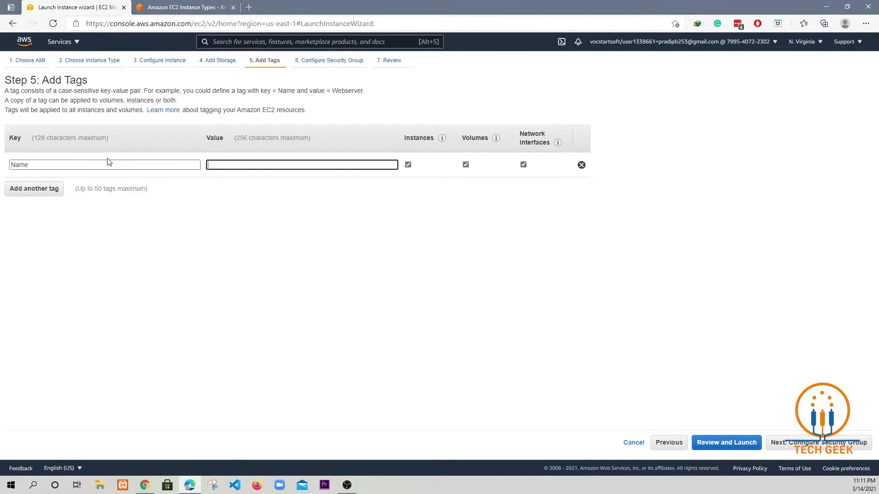
text(Demo)
click(831, 446)
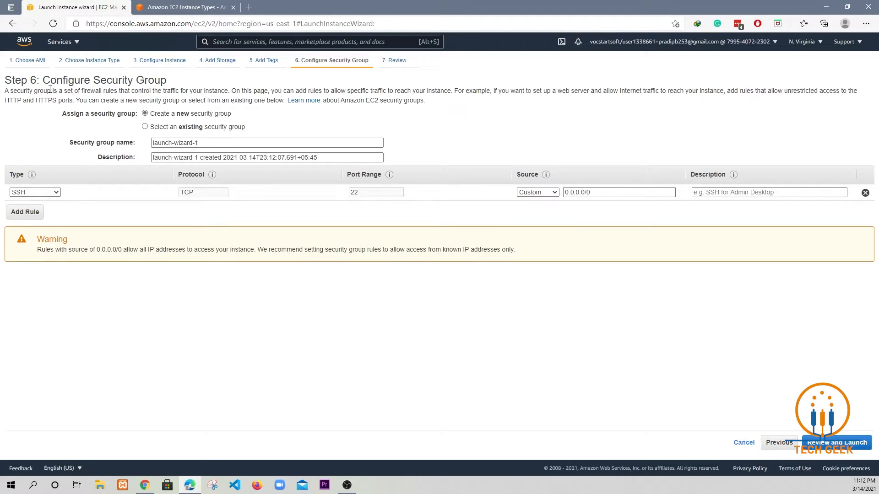
- Set the source of the new security group's SSH rule on port 22 to Anywhere
drag(50, 90, 228, 92)
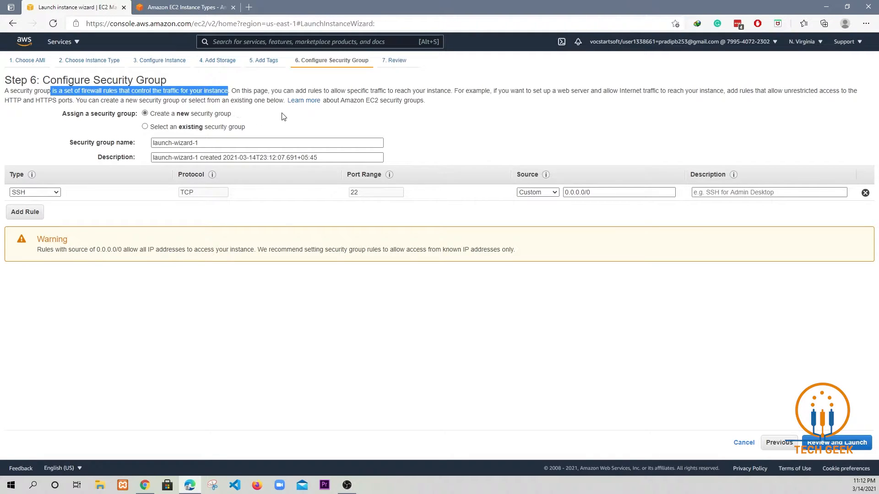
click(321, 119)
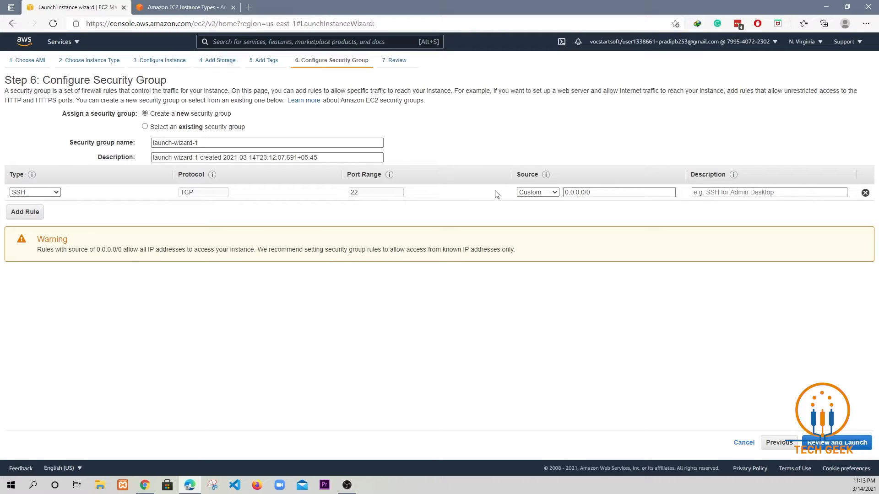
click(537, 195)
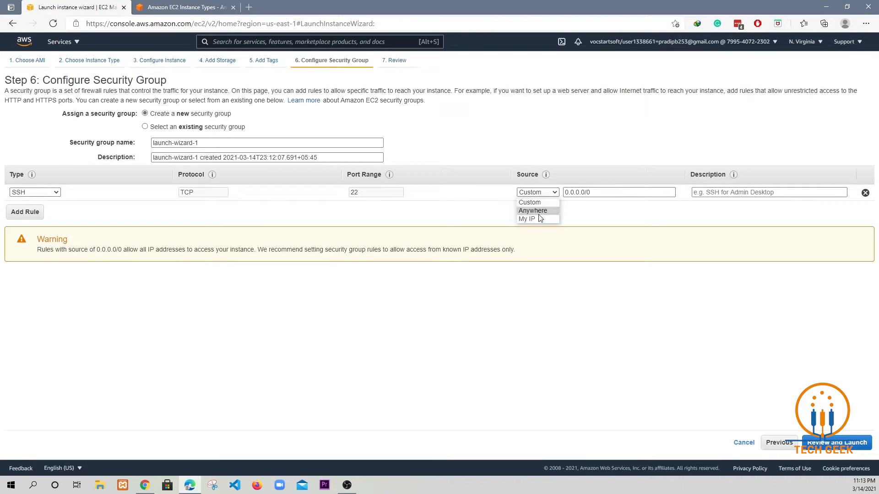
click(535, 211)
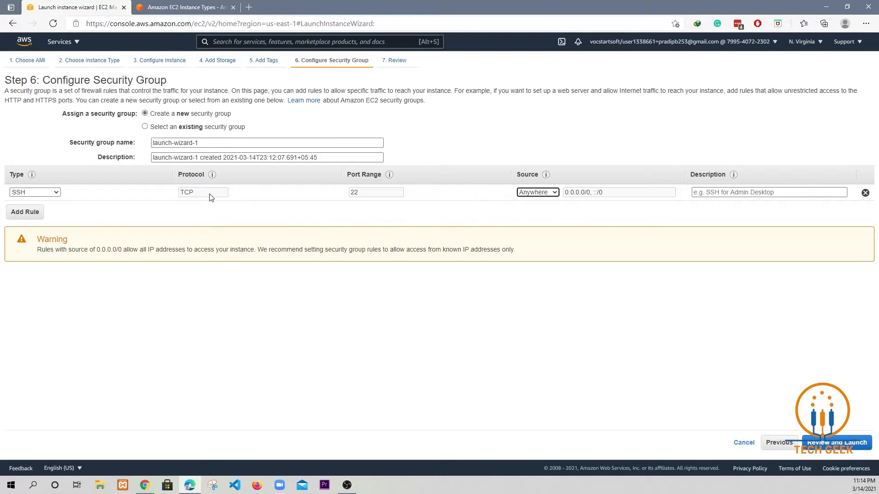
- Try the Custom and My IP sources for the SSH rule, and return its source to Anywhere
click(537, 192)
click(538, 201)
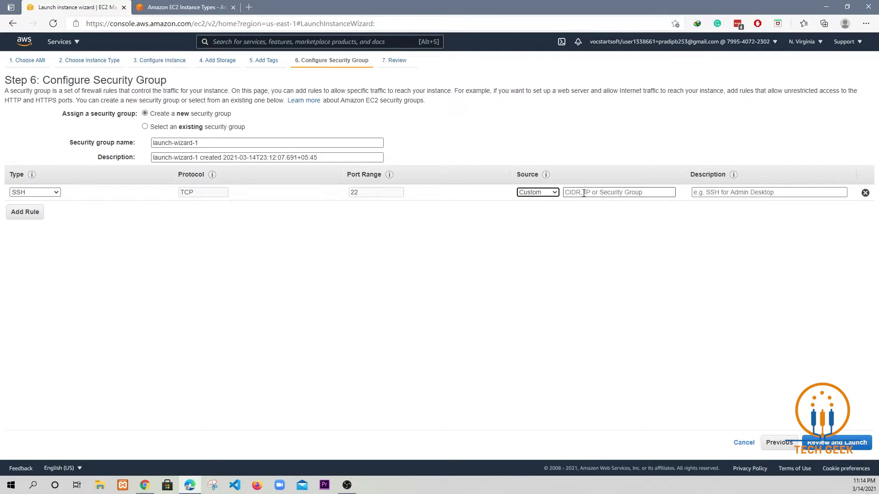
click(537, 193)
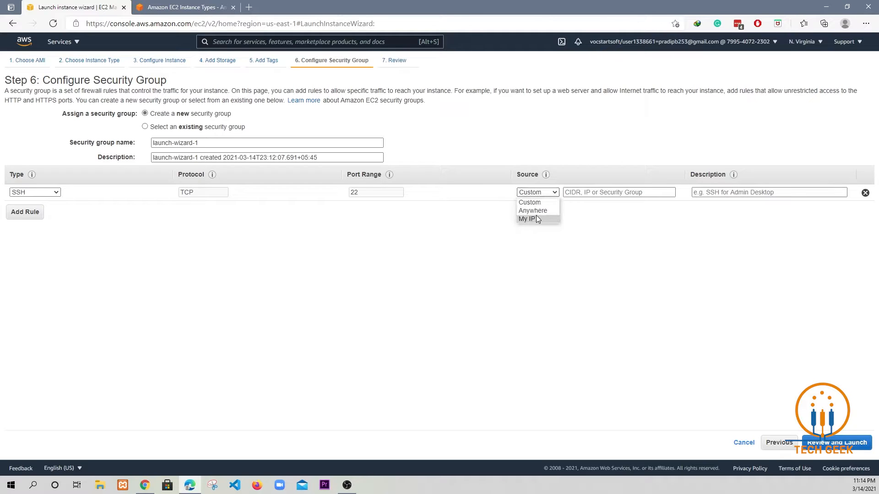
click(533, 219)
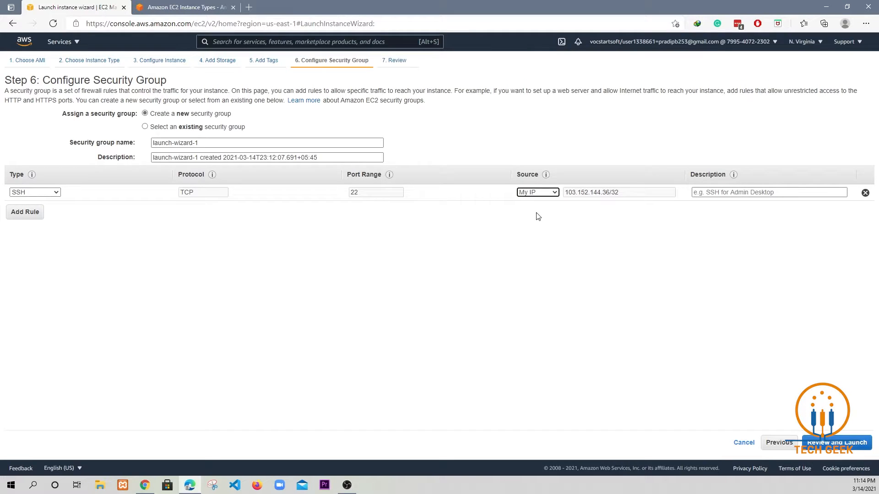
click(537, 194)
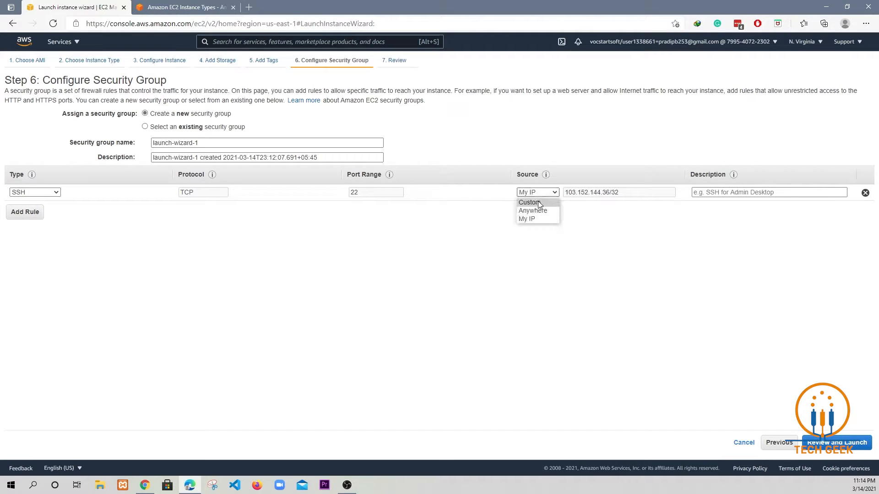
click(539, 212)
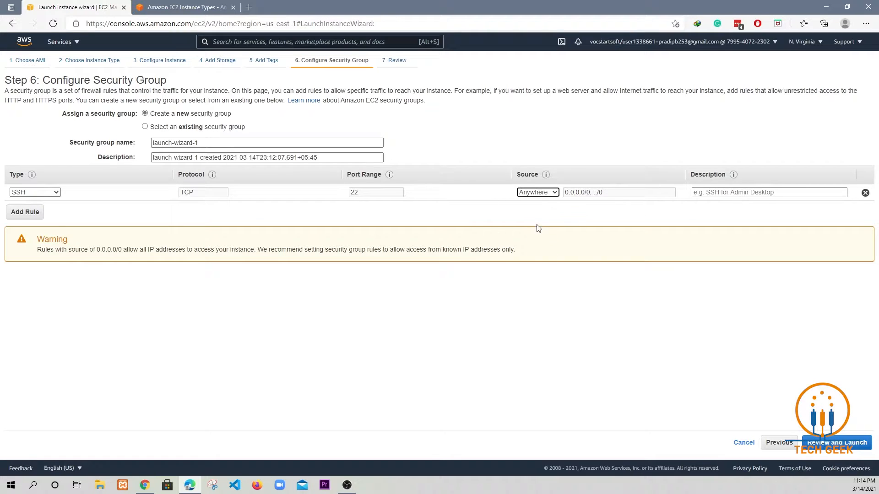
- Name the security group Basic Web SG, describe it as "Basic web sg", and continue to the launch review
triple_click(216, 143)
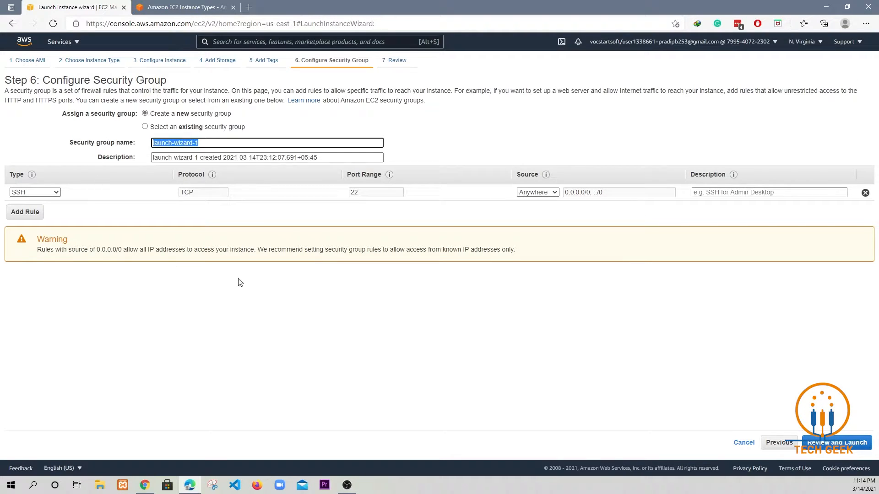
text(Basic Web SG)
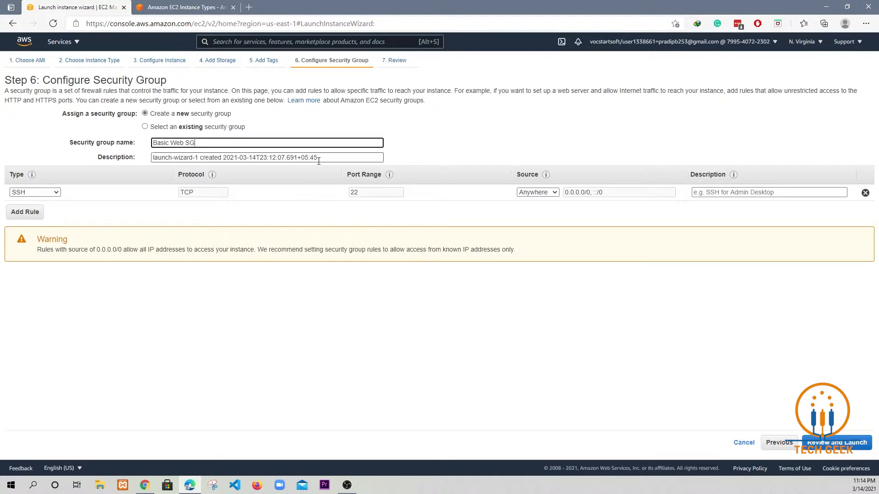
drag(357, 158, 67, 158)
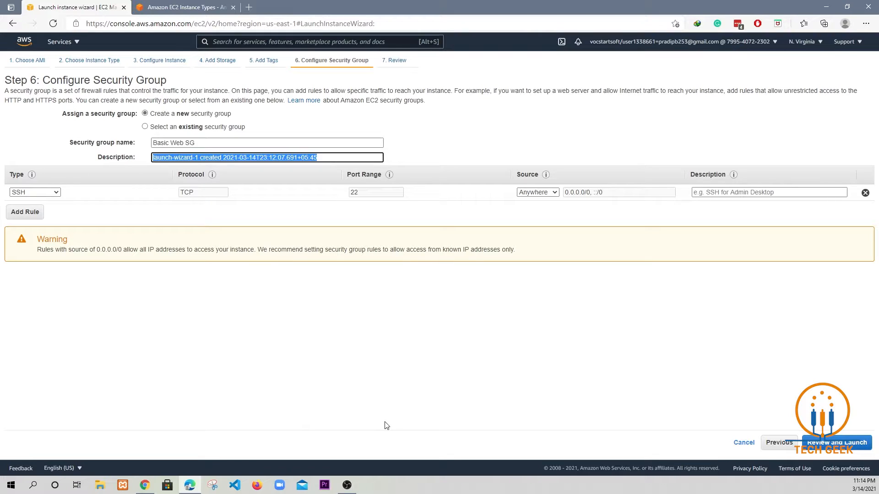
text(Basic web sg)
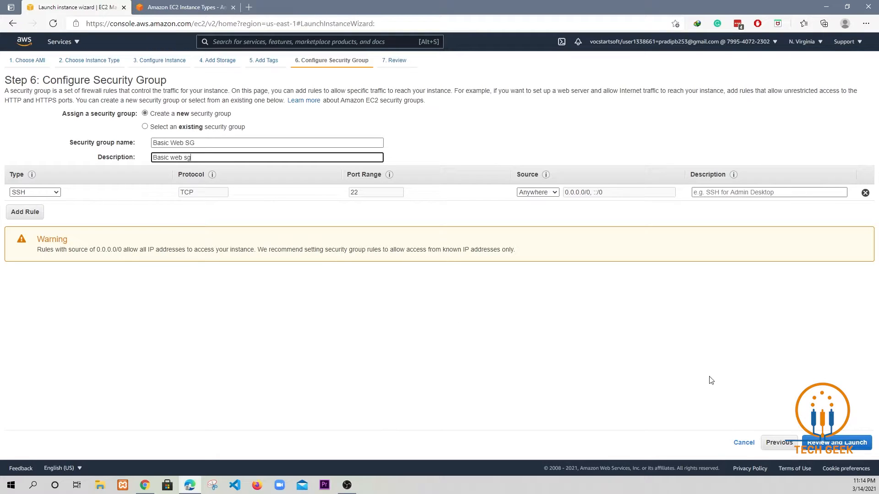
click(830, 443)
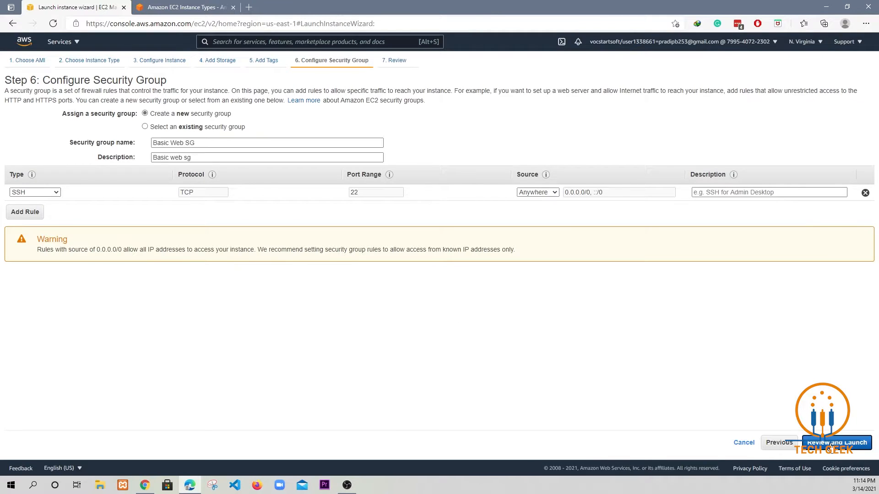
- Review the AMI, instance type, security group rules and expanded instance details before launching
scroll(301, 256, down, 1)
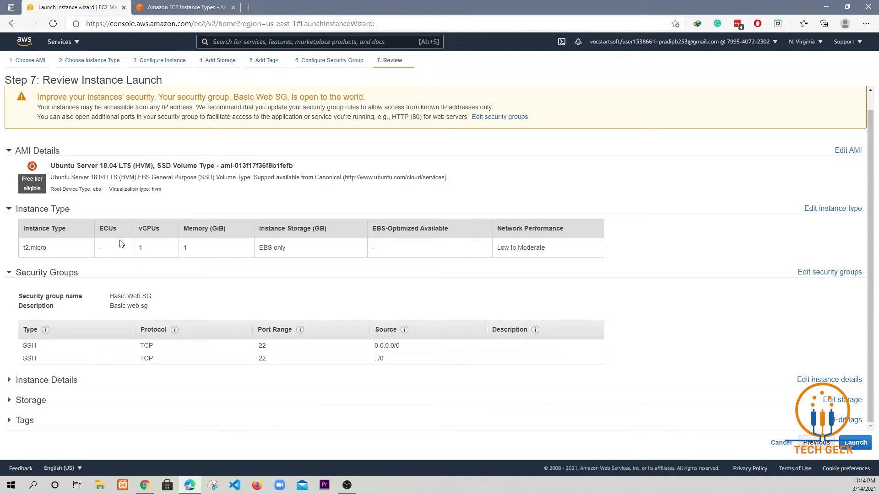
scroll(264, 296, up, 1)
click(47, 403)
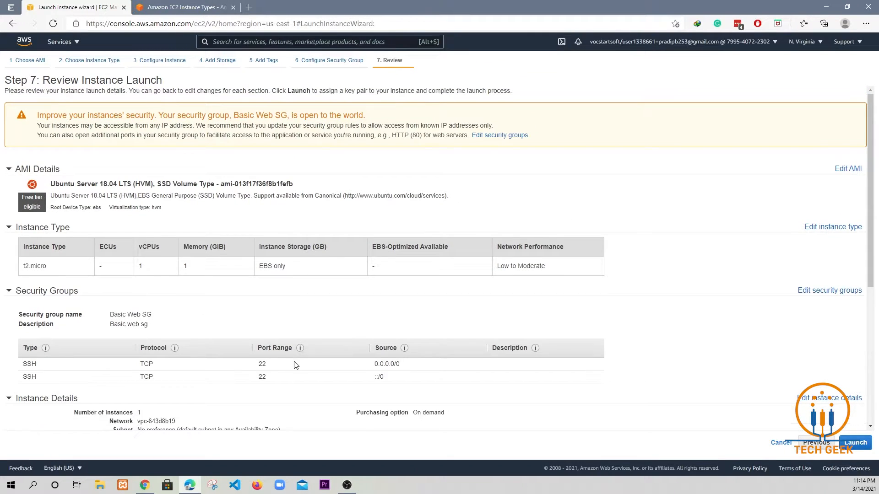
scroll(292, 365, down, 5)
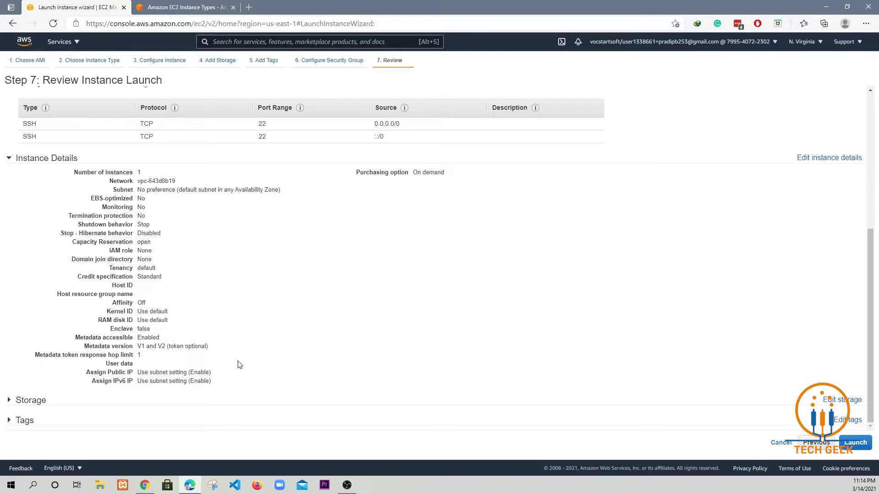
scroll(202, 252, up, 2)
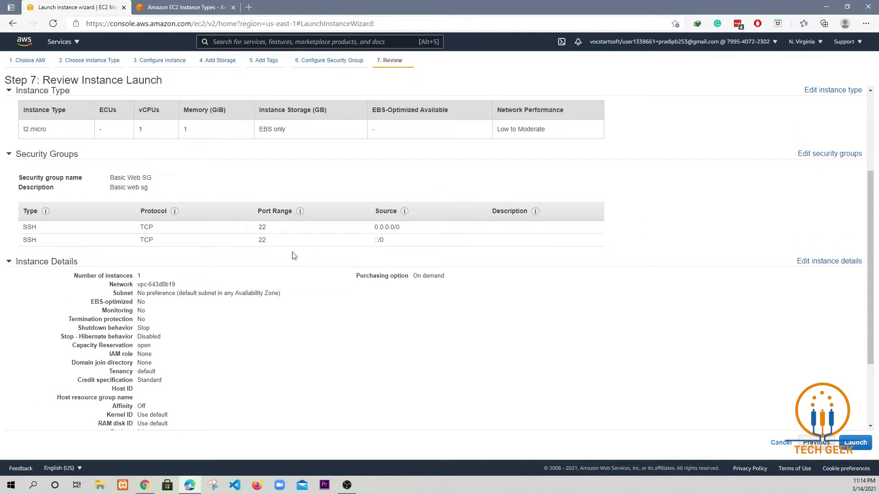
drag(276, 242, 259, 229)
scroll(238, 262, up, 3)
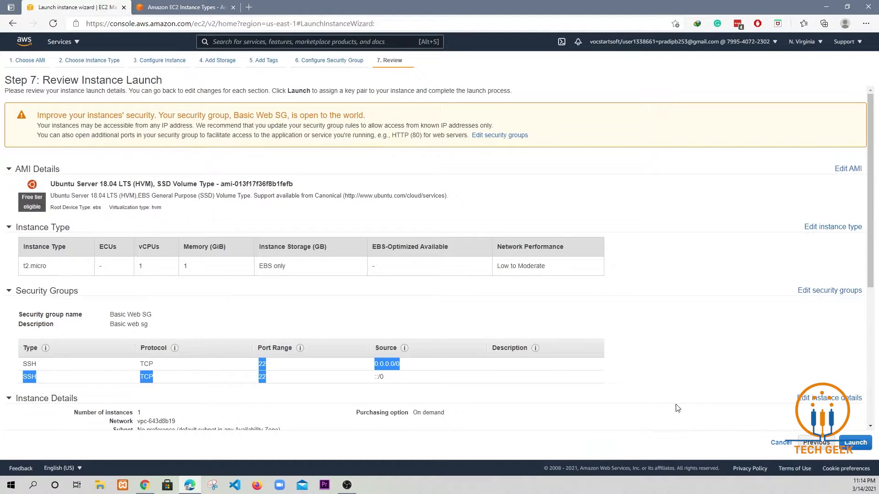
scroll(609, 315, down, 2)
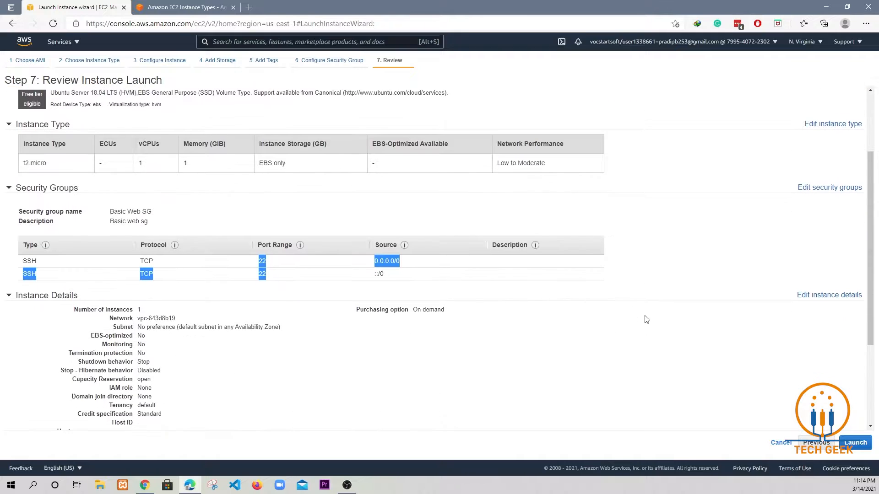
- Create and download a new key pair named demo, and launch the instance with it
click(851, 443)
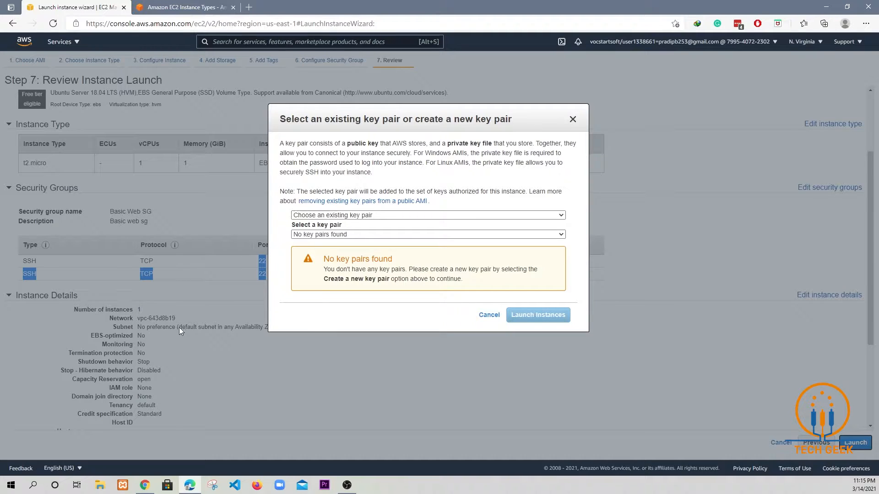
click(346, 217)
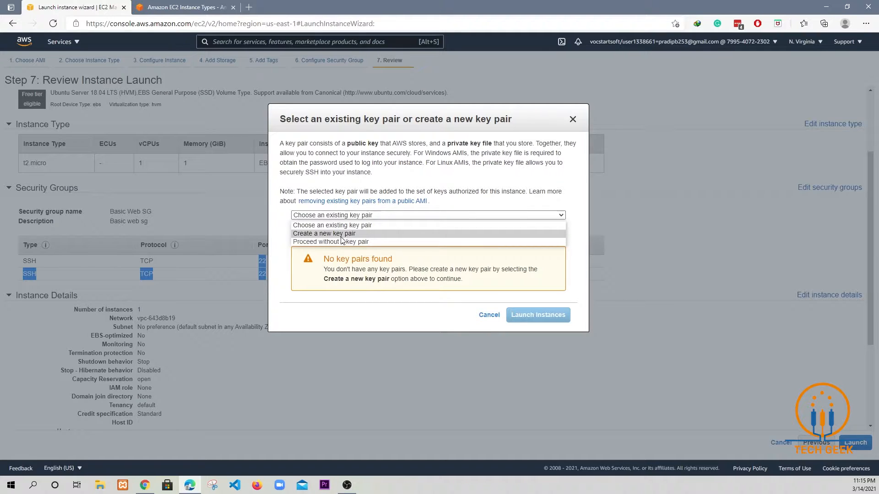
click(365, 235)
click(308, 237)
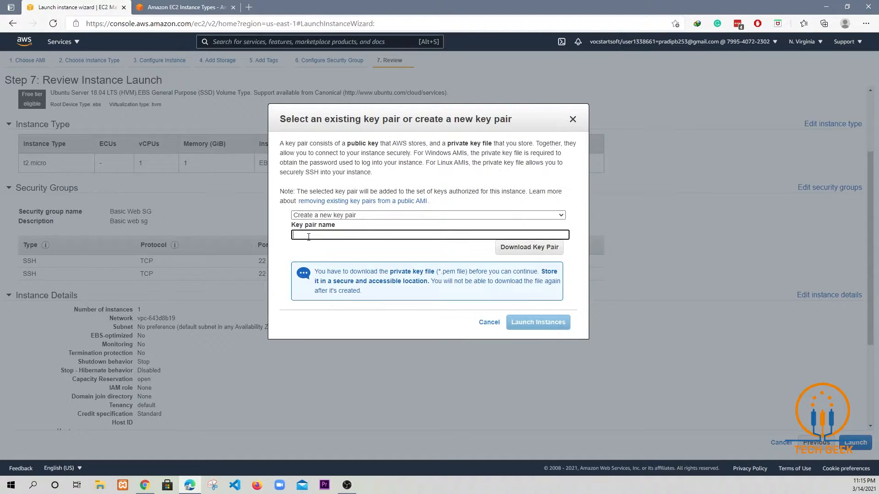
text(demo)
click(540, 252)
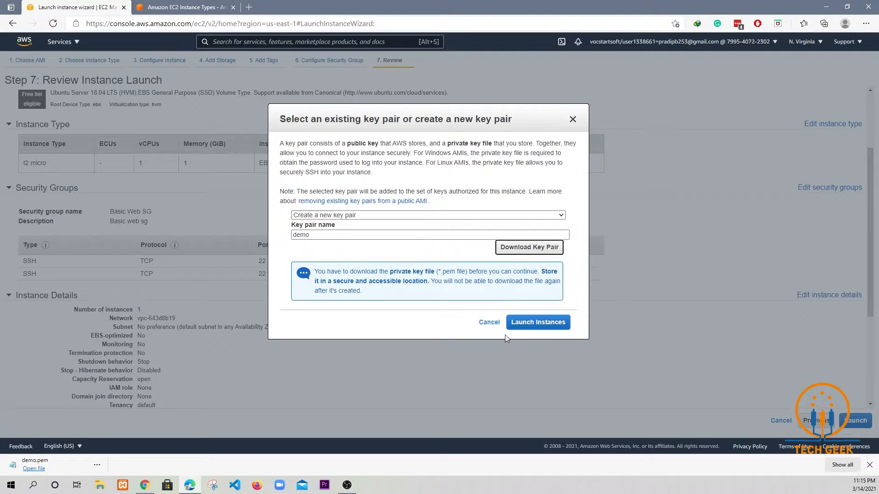
click(531, 327)
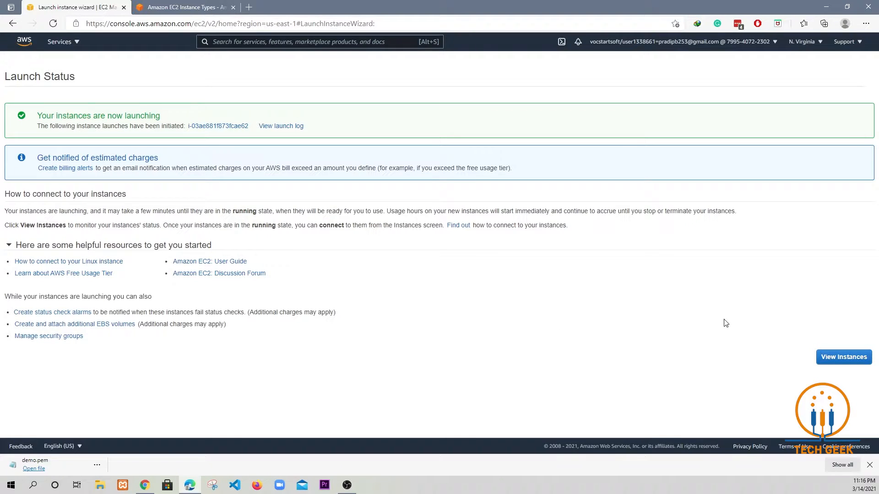
- Open the launched Demo instance's details page and look through its summary, instance details and placement information
click(211, 130)
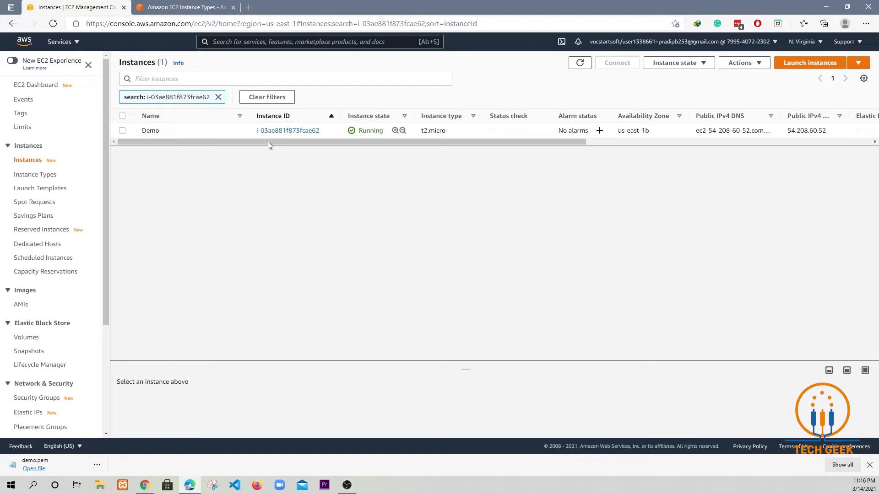
click(286, 133)
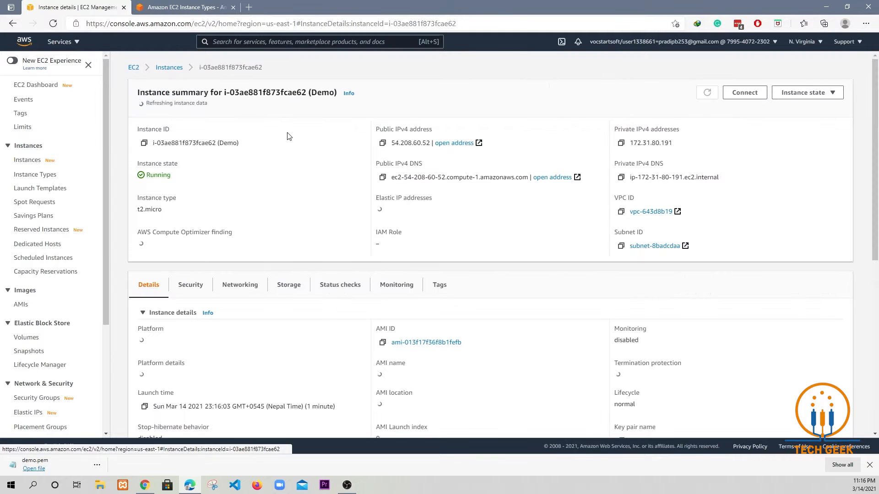
scroll(307, 218, down, 6)
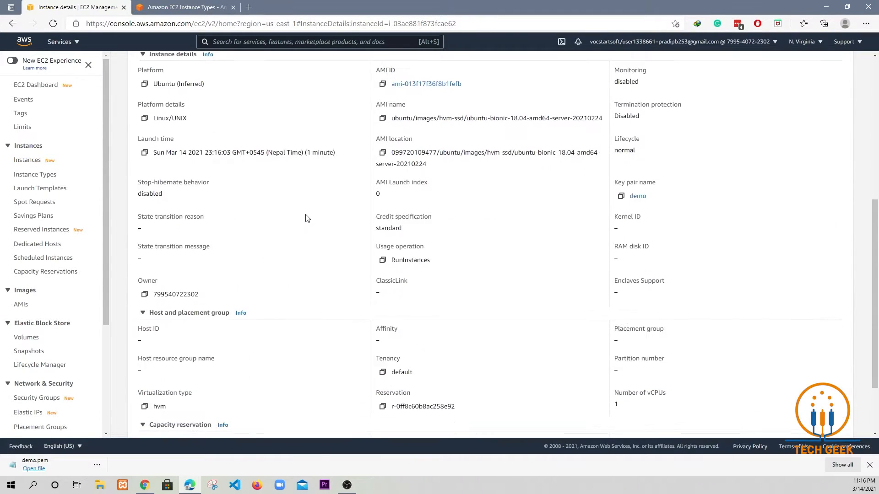
scroll(307, 218, down, 2)
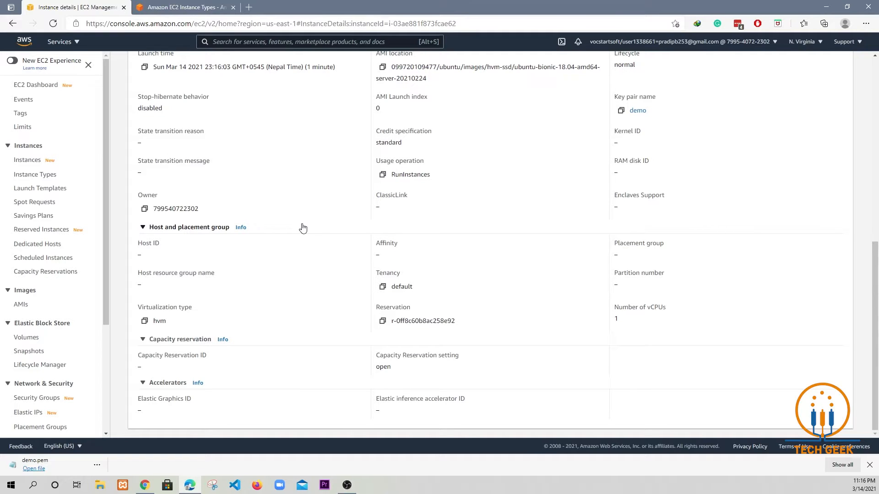
scroll(303, 228, up, 7)
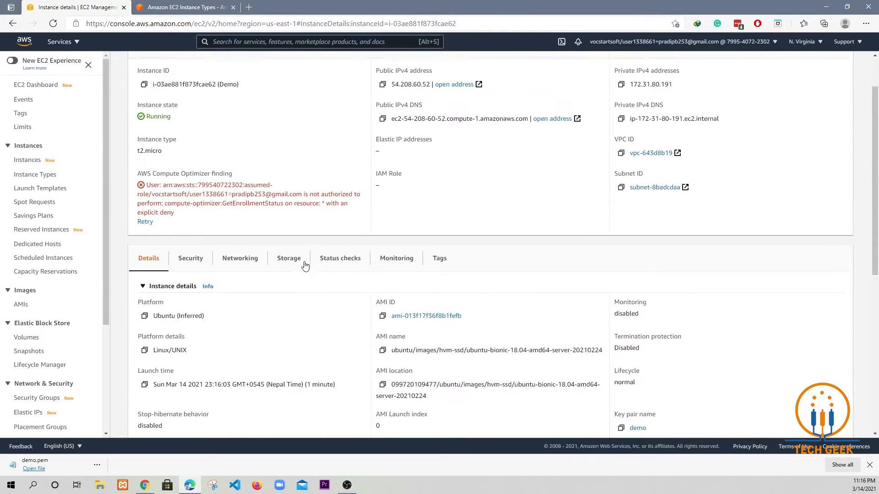
scroll(276, 161, down, 1)
scroll(275, 163, up, 3)
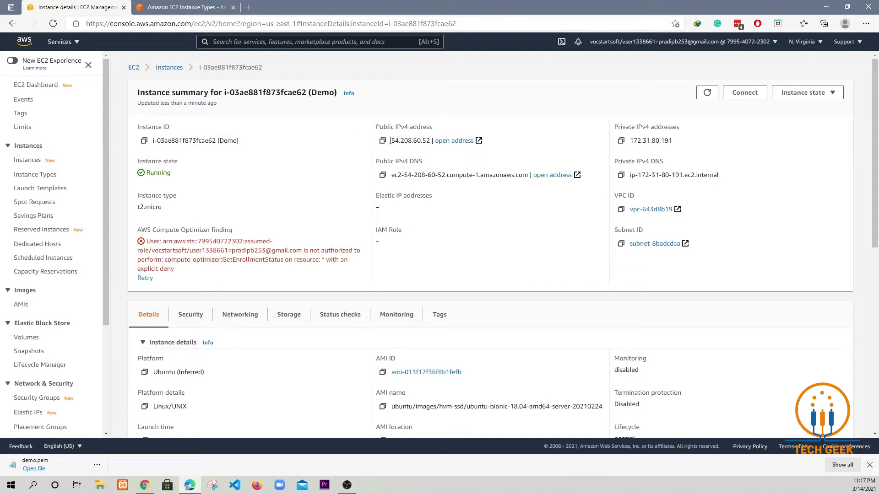
- Examine the Demo instance's public and private IPv4 addresses in its summary
drag(390, 141, 431, 138)
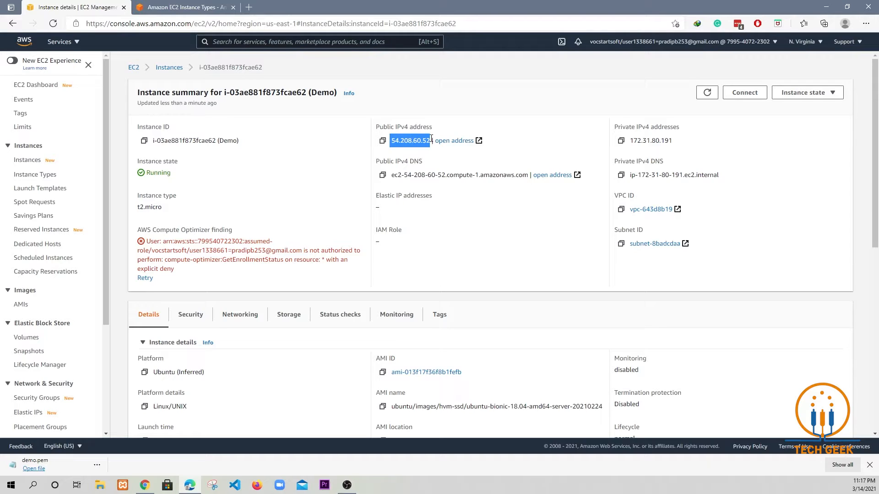
double_click(390, 127)
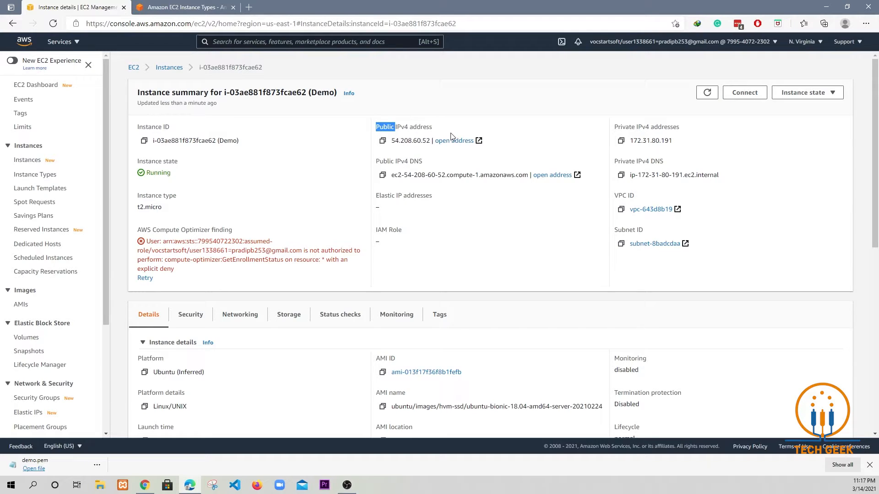
click(415, 129)
drag(614, 126, 686, 130)
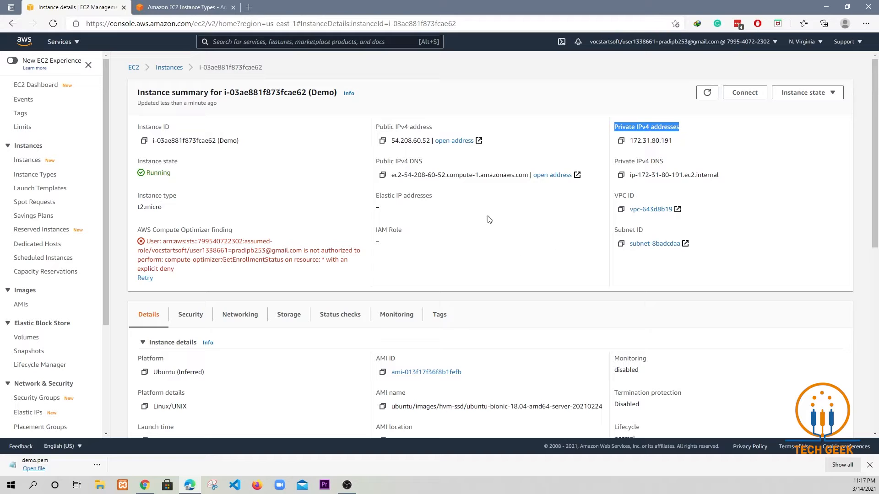
scroll(489, 219, down, 4)
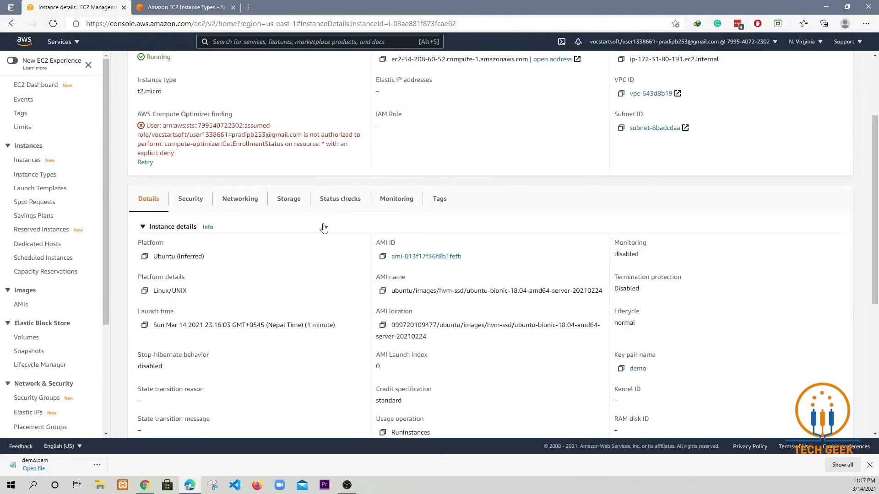
- Look through the Demo instance's security rules, networking details and storage volumes
click(190, 141)
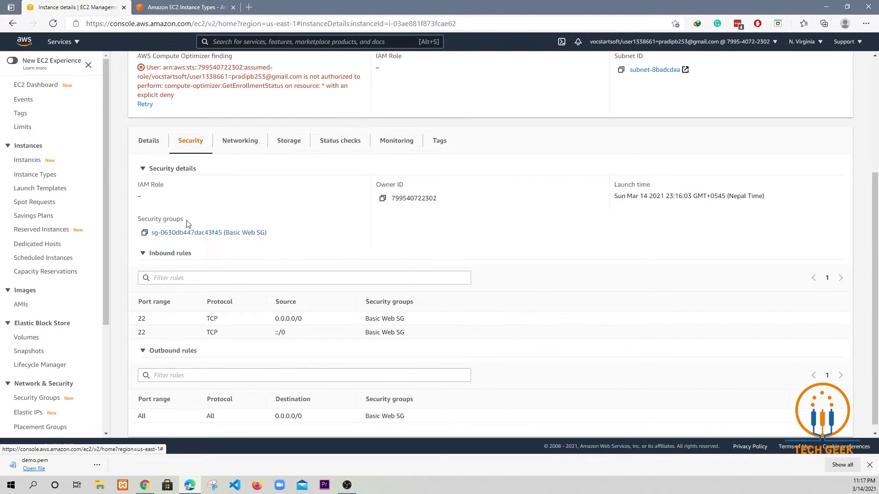
scroll(293, 240, down, 1)
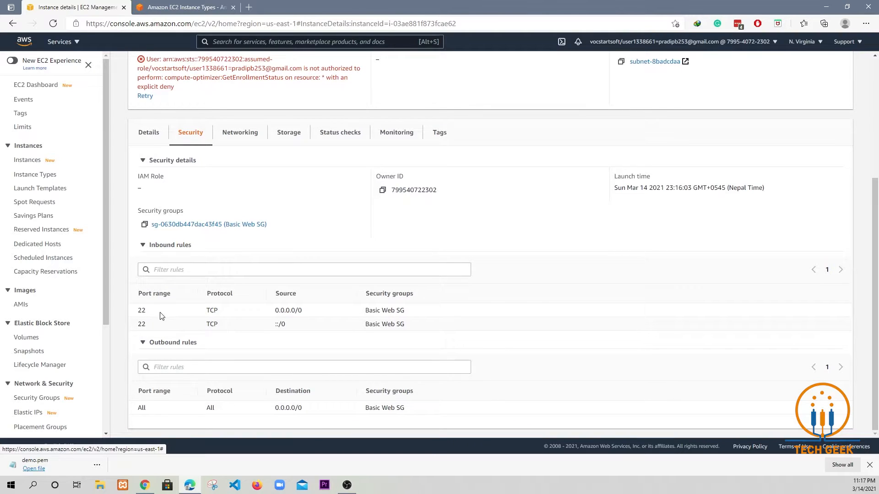
scroll(269, 262, up, 3)
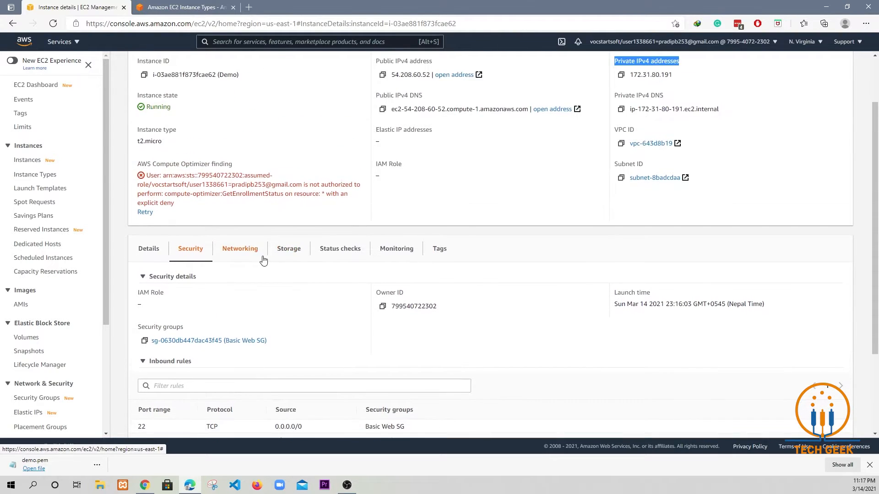
click(245, 253)
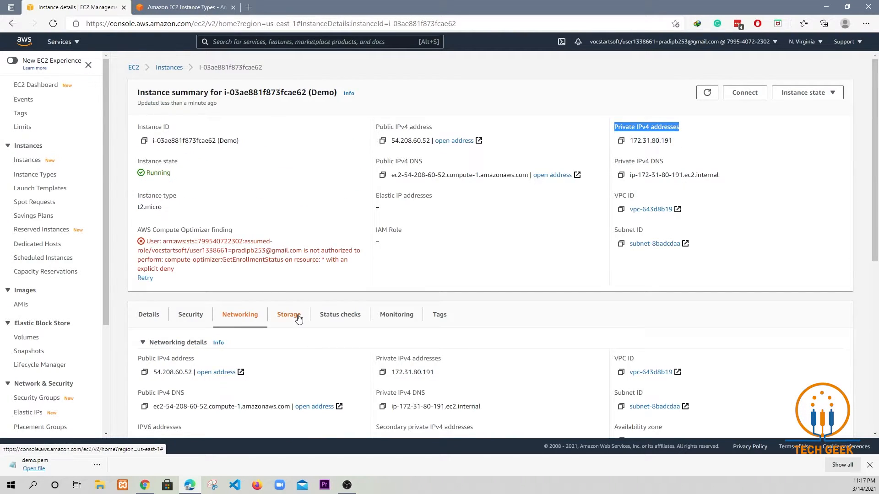
click(271, 317)
scroll(339, 314, down, 1)
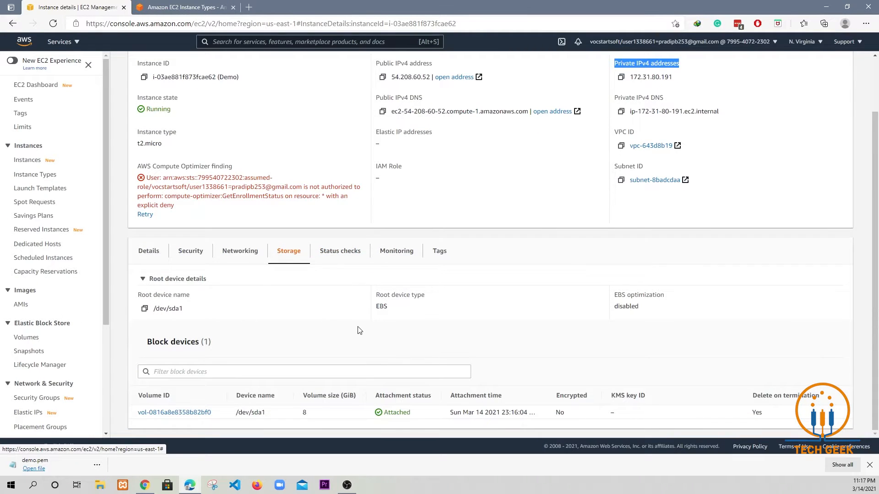
scroll(360, 330, up, 1)
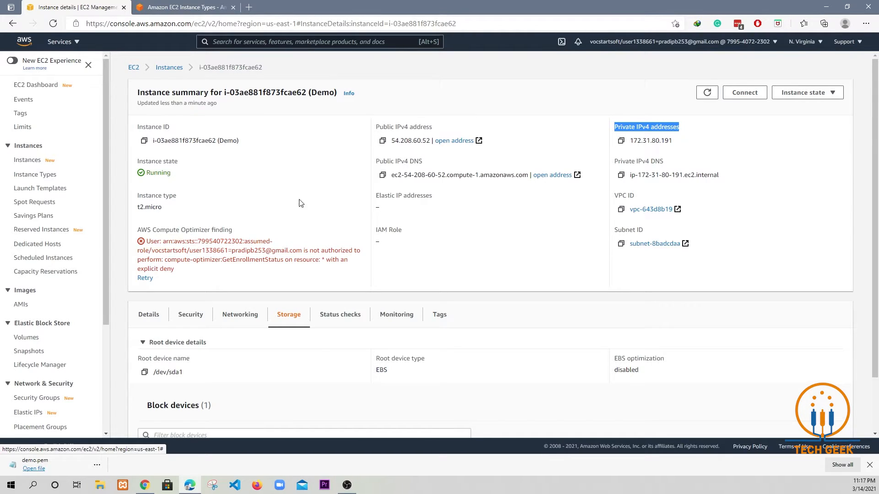
- Reopen the Demo instance from the instances list and bring up its SSH client connection instructions
click(169, 68)
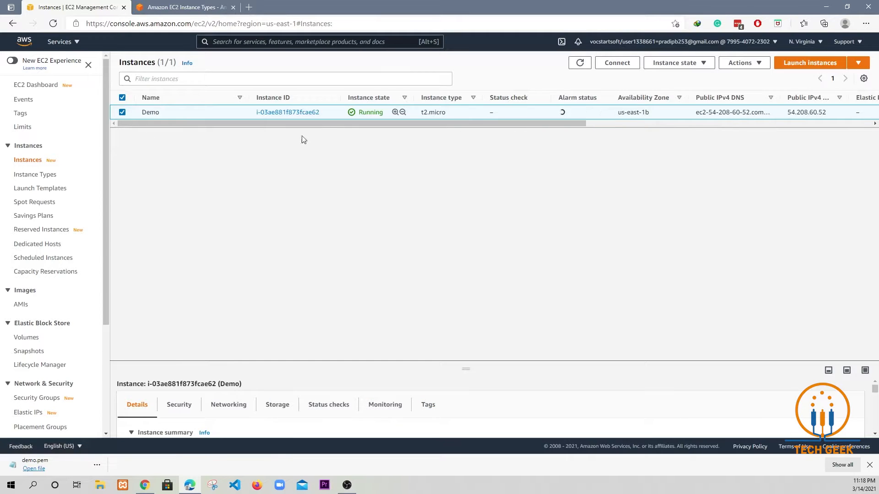
click(291, 112)
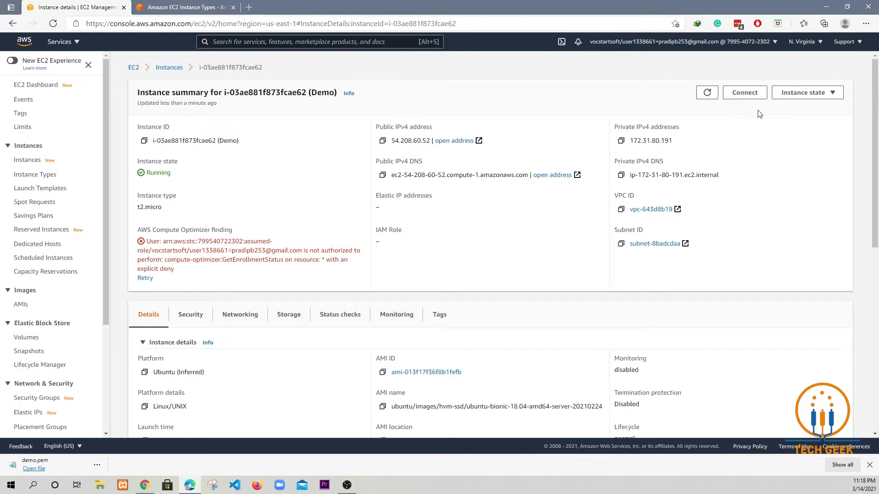
click(744, 93)
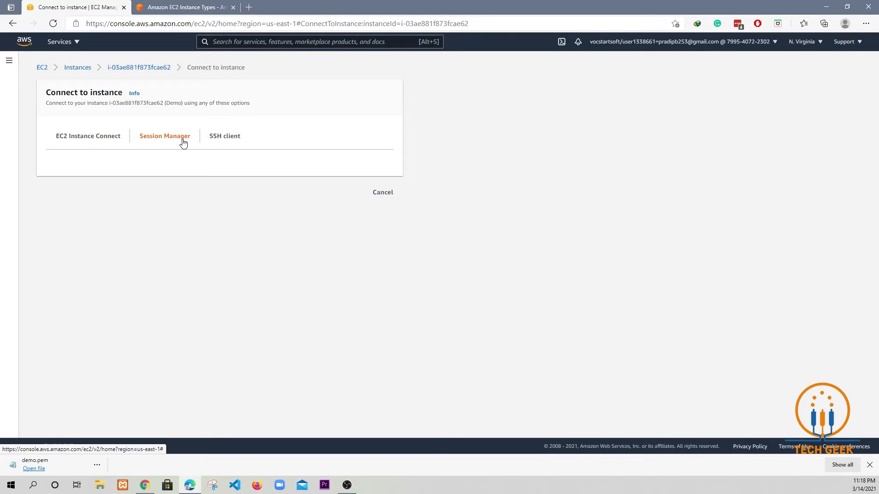
click(229, 139)
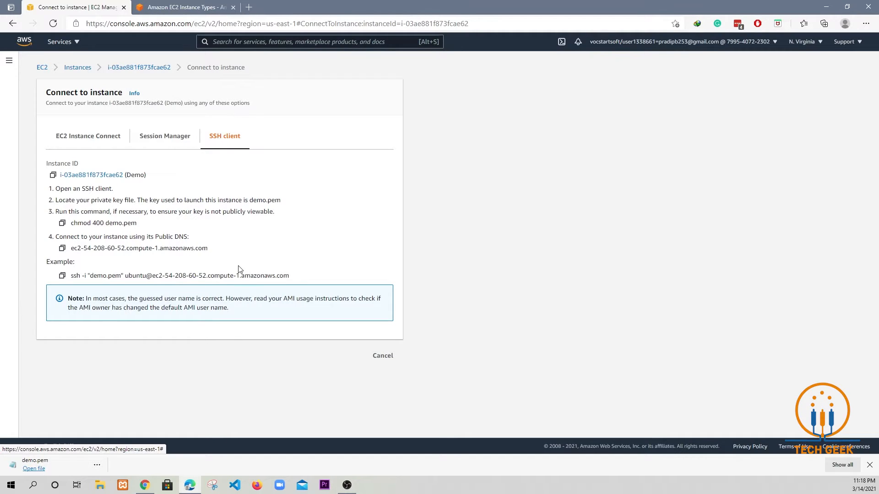
drag(300, 276, 44, 160)
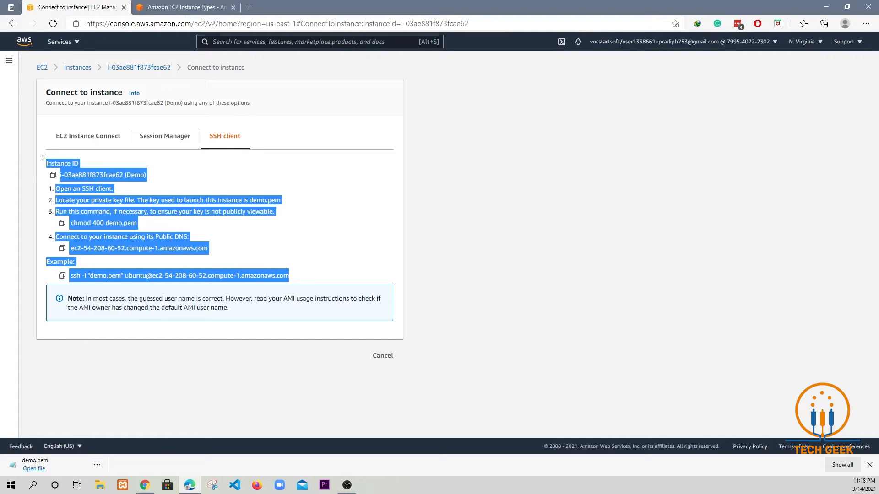
click(290, 227)
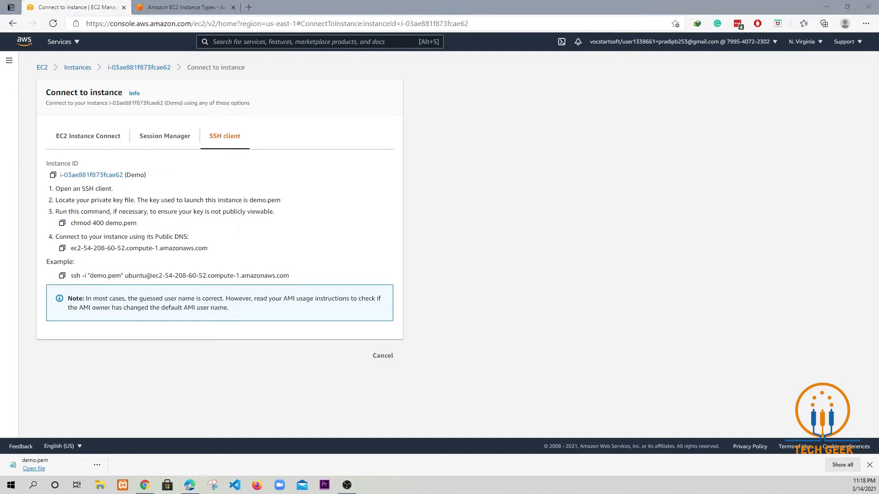
- Open a Git Bash terminal in the Desktop folder and move its window fully into view
key(super+d)
right_click(377, 127)
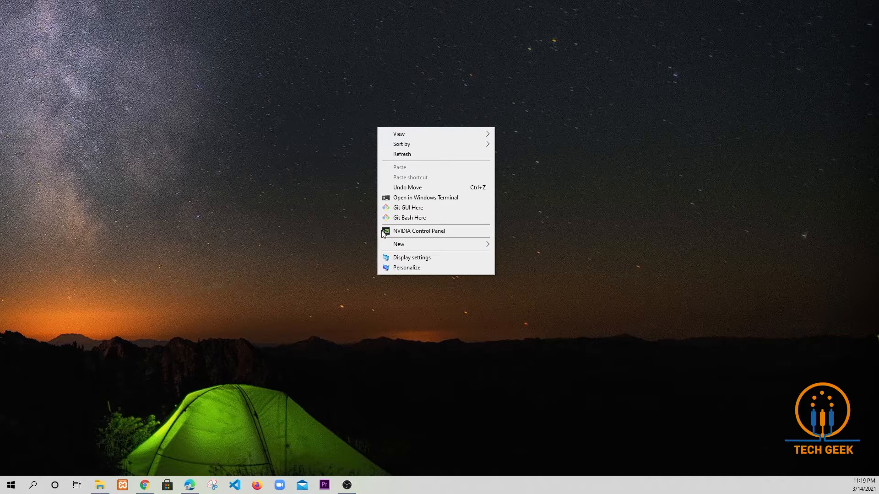
click(414, 218)
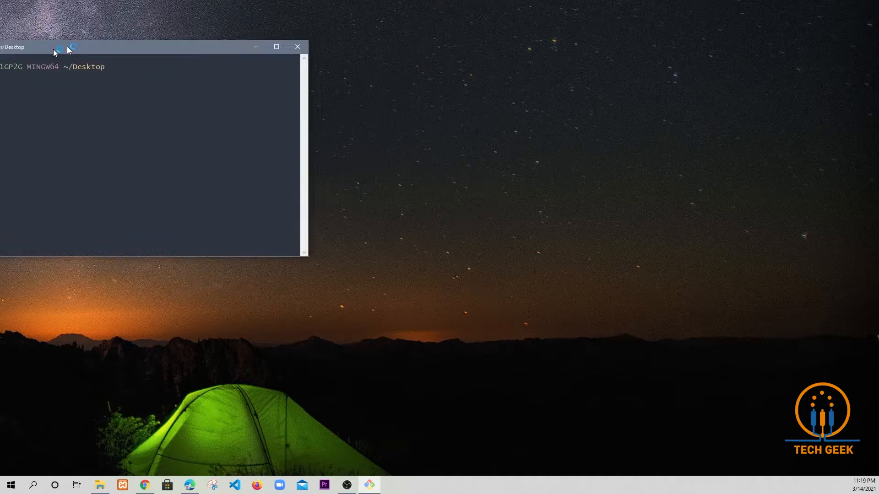
drag(64, 43, 338, 47)
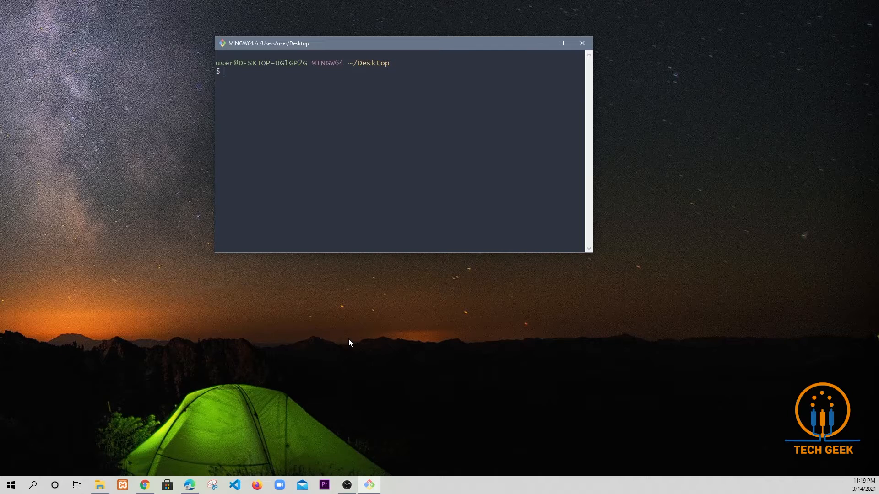
- Copy the chmod 400 demo.pem command from the browser's SSH instructions and run it in Git Bash
click(144, 486)
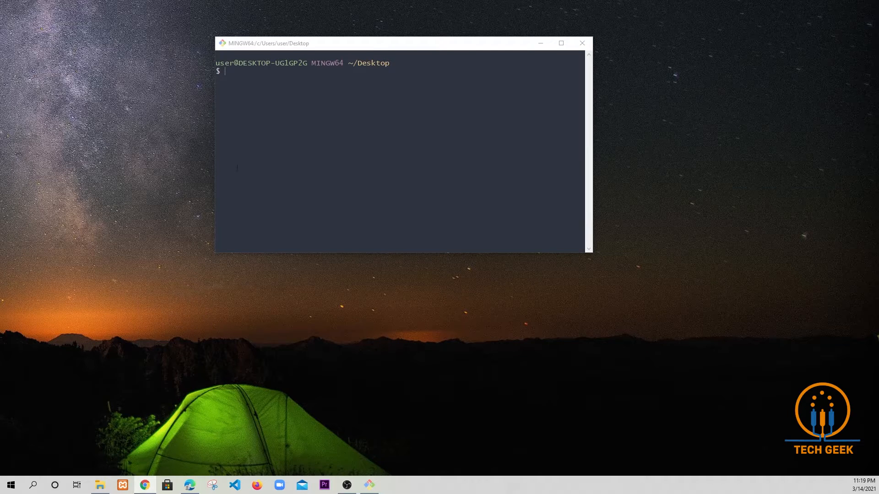
click(190, 485)
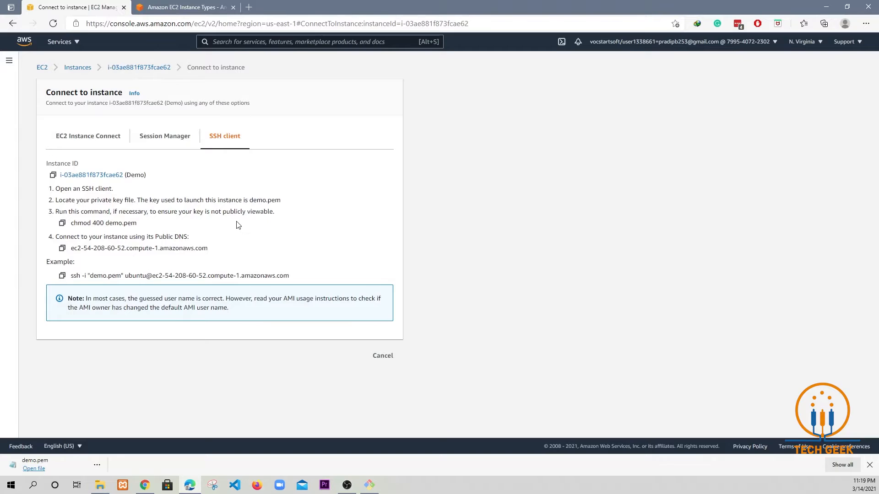
click(63, 224)
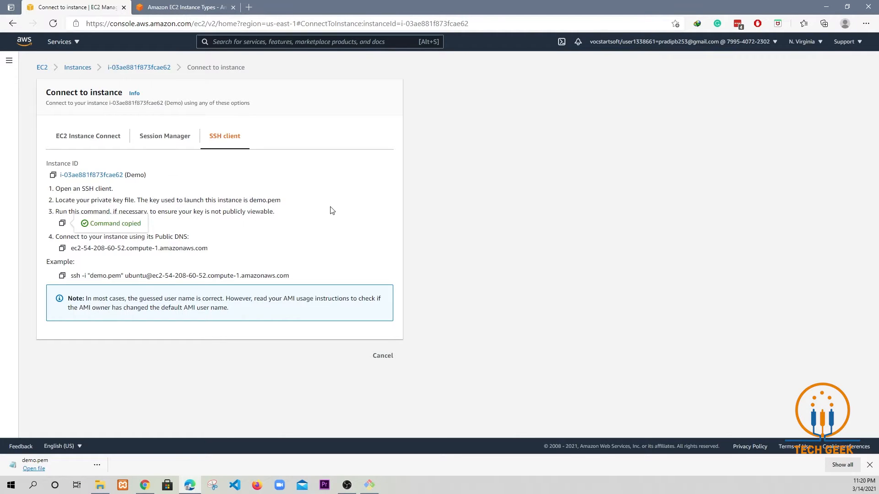
click(826, 7)
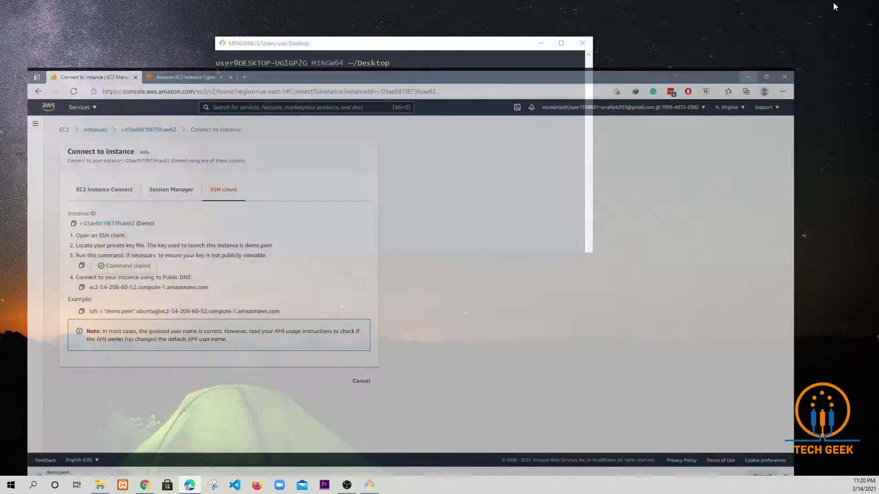
right_click(279, 136)
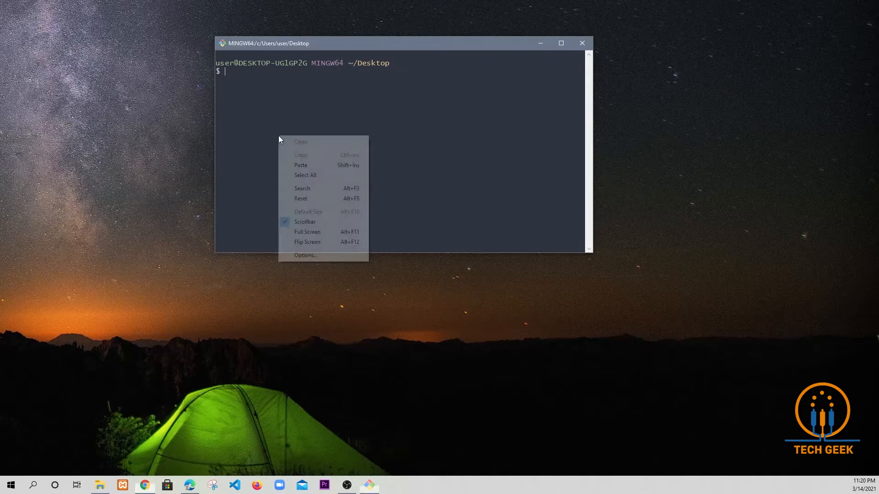
click(306, 165)
drag(274, 73, 307, 72)
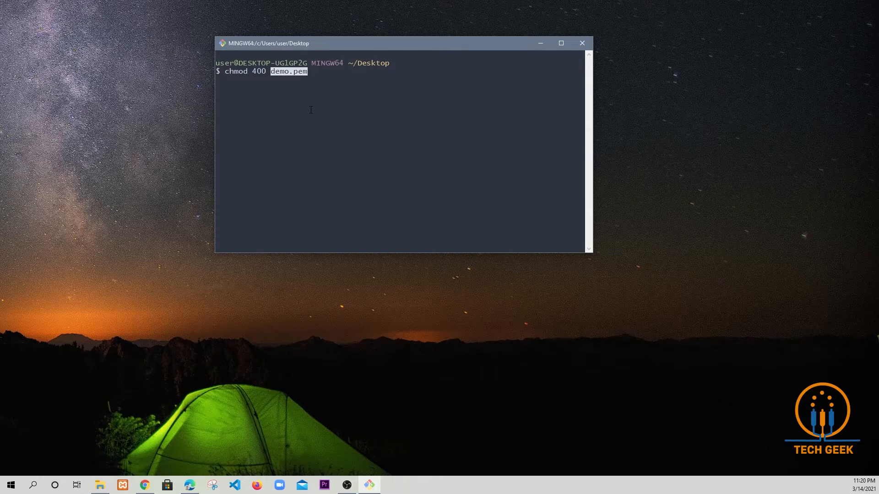
click(311, 85)
key(Return)
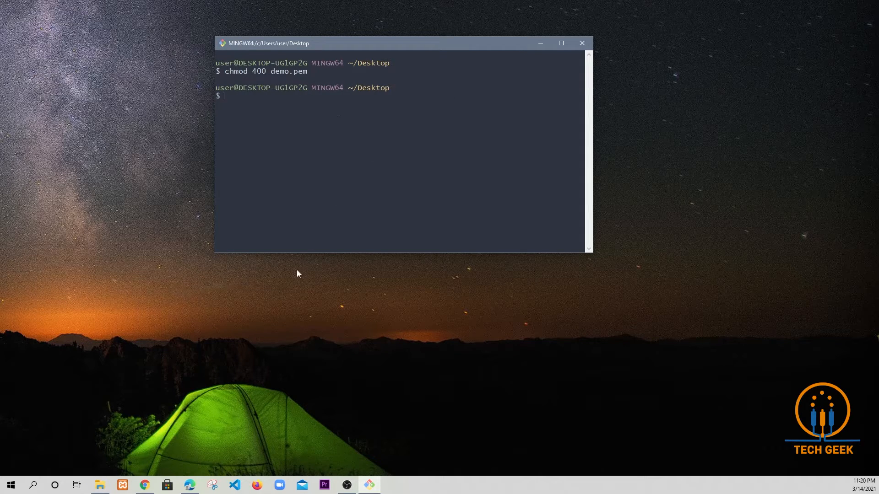
click(190, 485)
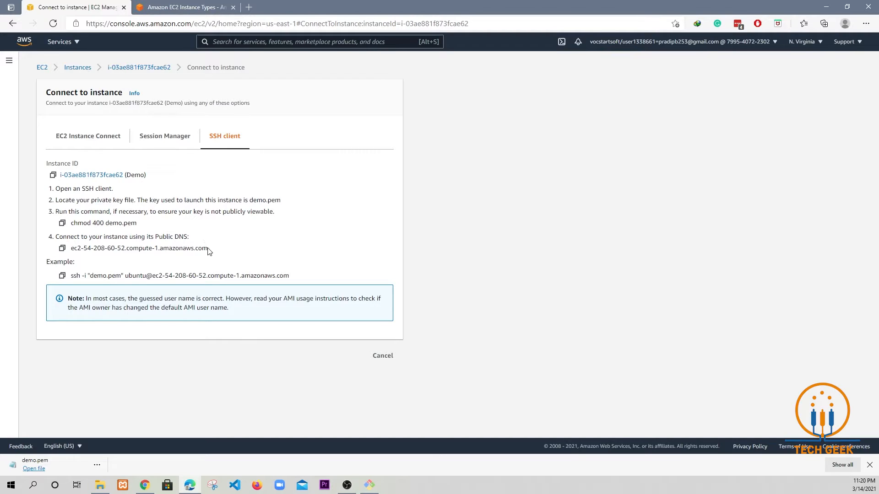
drag(208, 248, 72, 250)
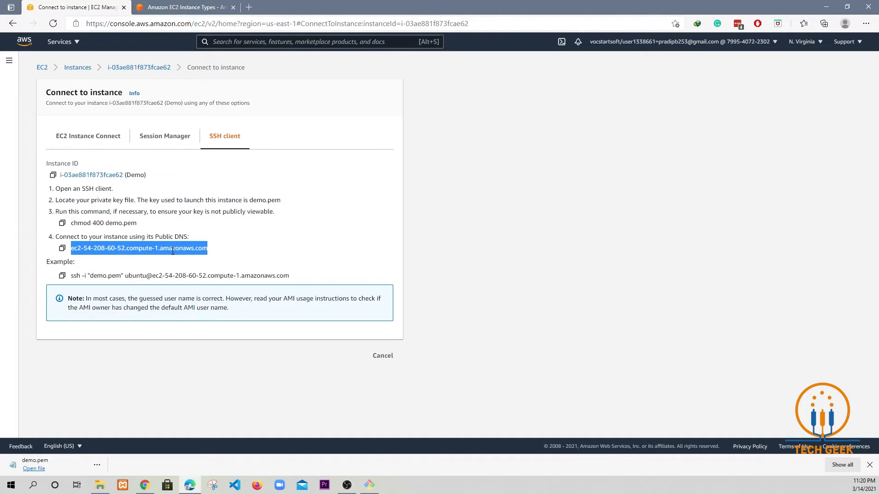
click(62, 276)
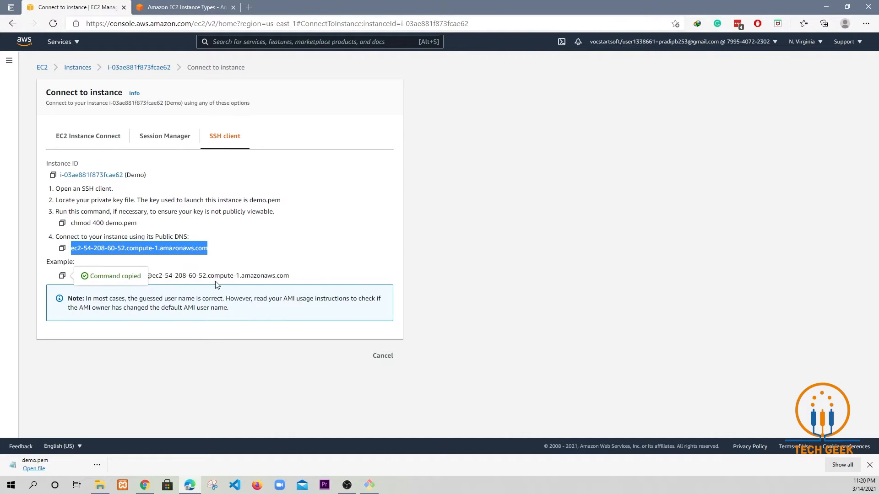
click(369, 485)
right_click(324, 135)
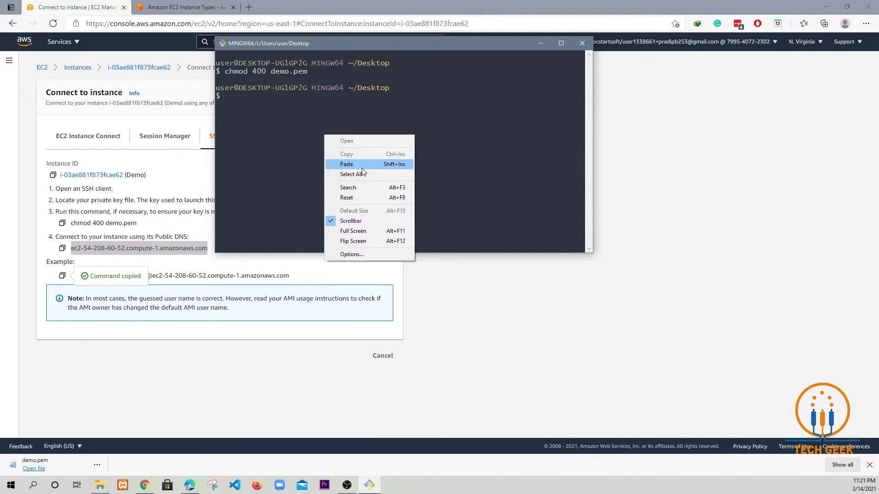
click(334, 164)
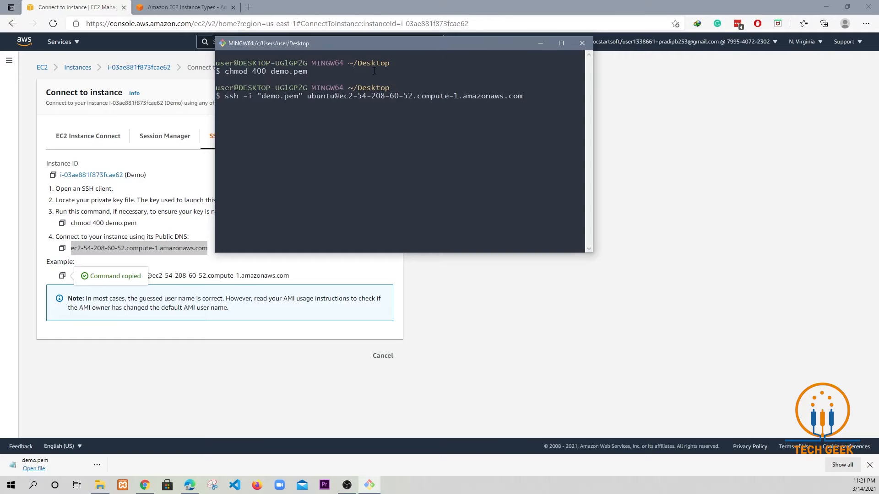
- Examine the key file, working folder, user name and host parts of the chmod and ssh commands in the terminal
drag(271, 73, 308, 72)
drag(359, 65, 388, 67)
drag(220, 96, 251, 97)
drag(257, 96, 301, 96)
double_click(307, 96)
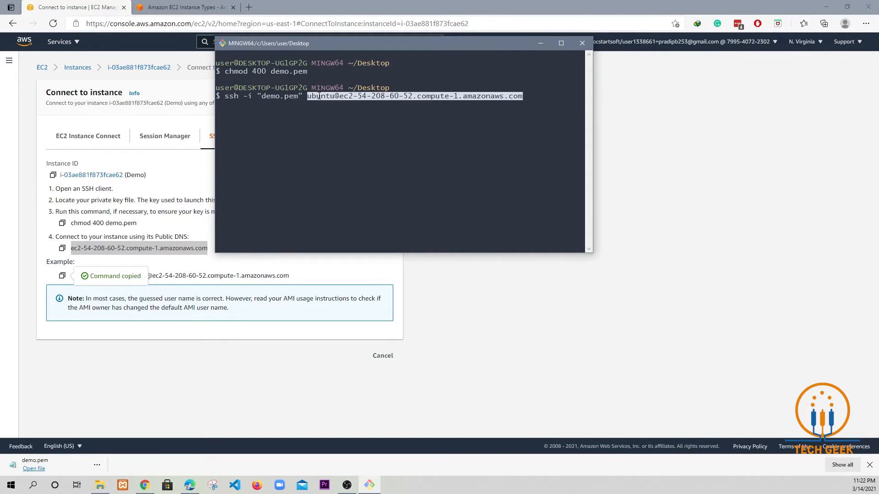
click(319, 96)
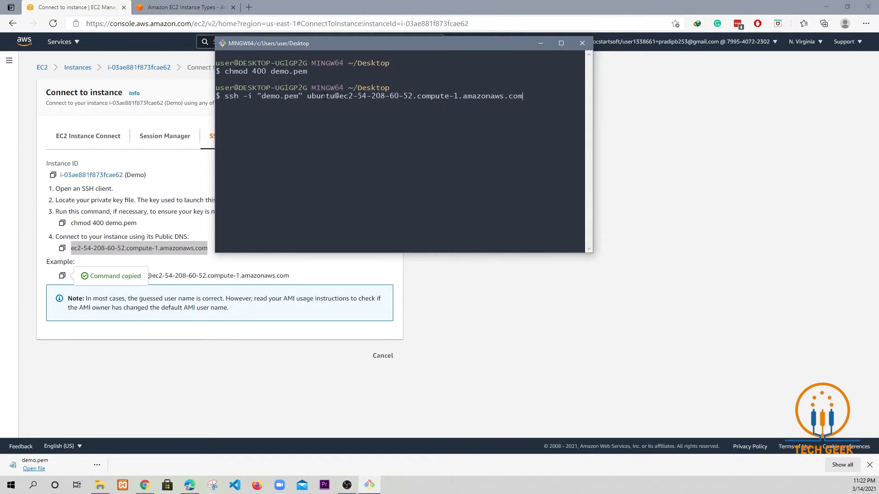
drag(334, 97, 308, 97)
drag(335, 96, 522, 97)
- Check the Public IPv4 DNS on the Demo instance's details page in the browser, and return to Git Bash
click(377, 339)
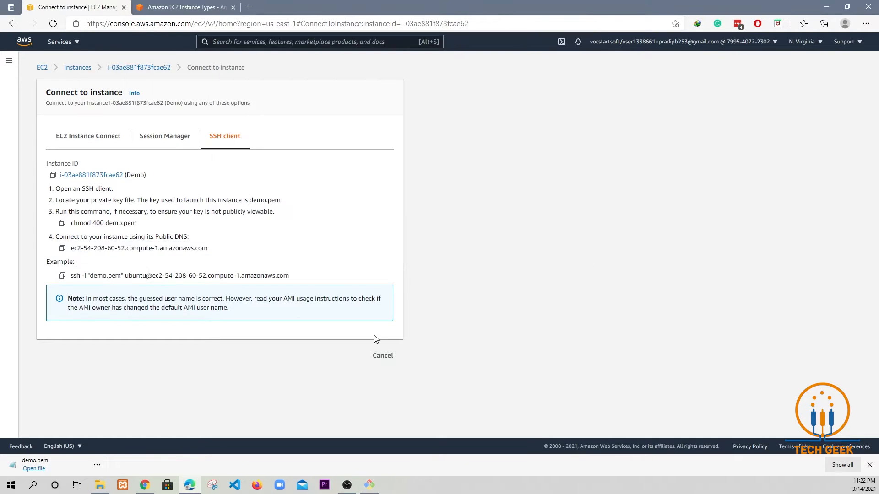
click(76, 67)
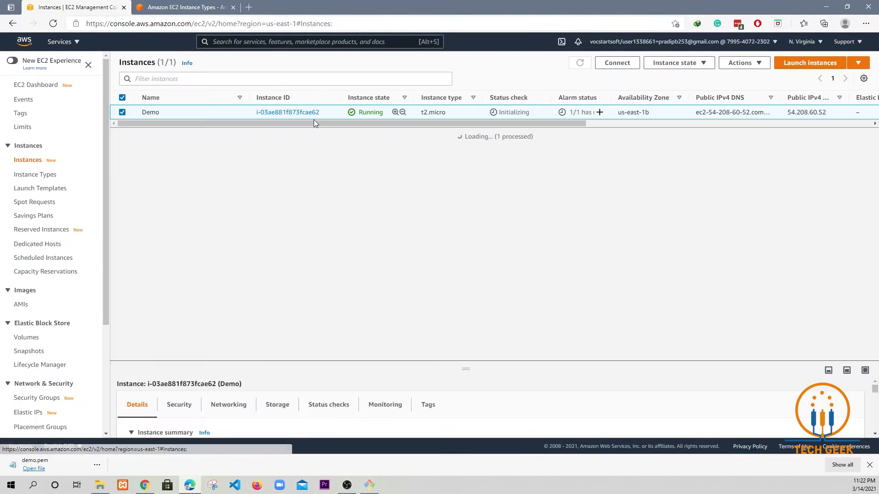
click(302, 116)
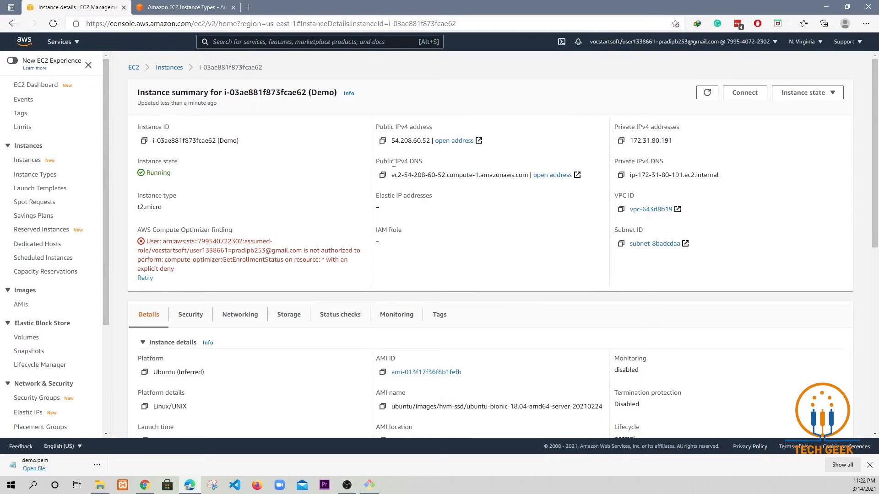
drag(435, 162, 372, 167)
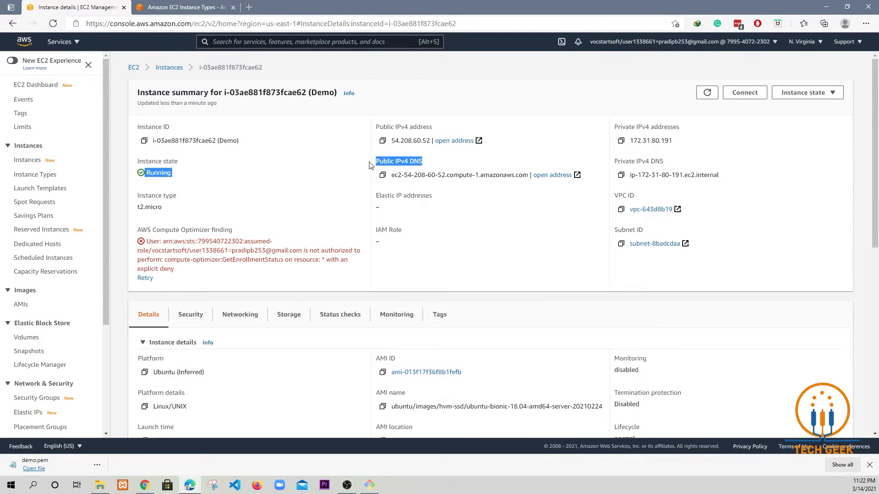
click(404, 175)
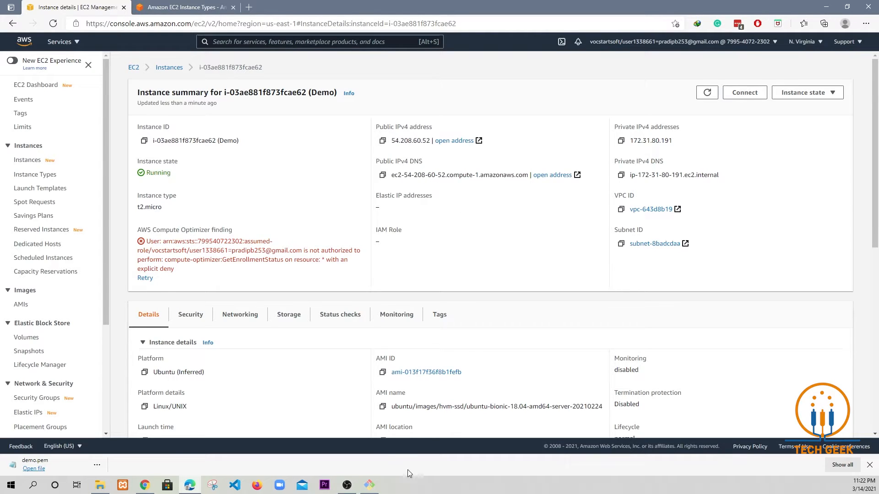
click(374, 490)
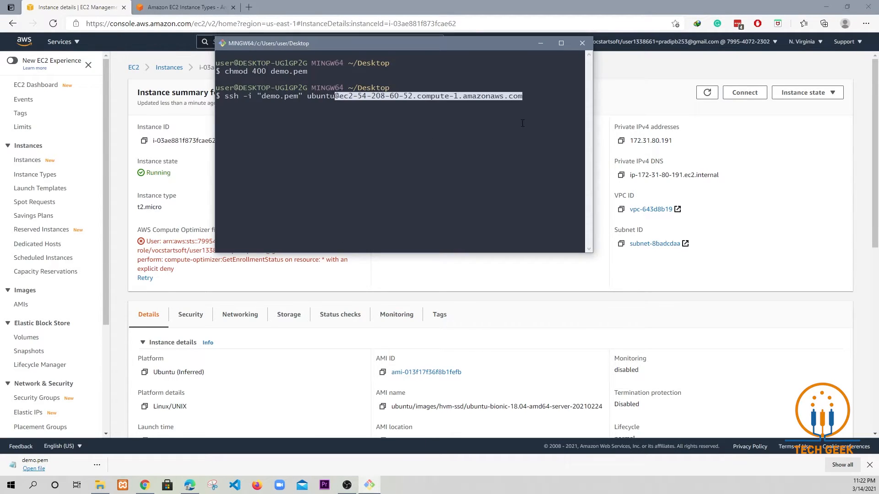
- Run the SSH connection command and answer yes to continue connecting to the instance's host
click(527, 99)
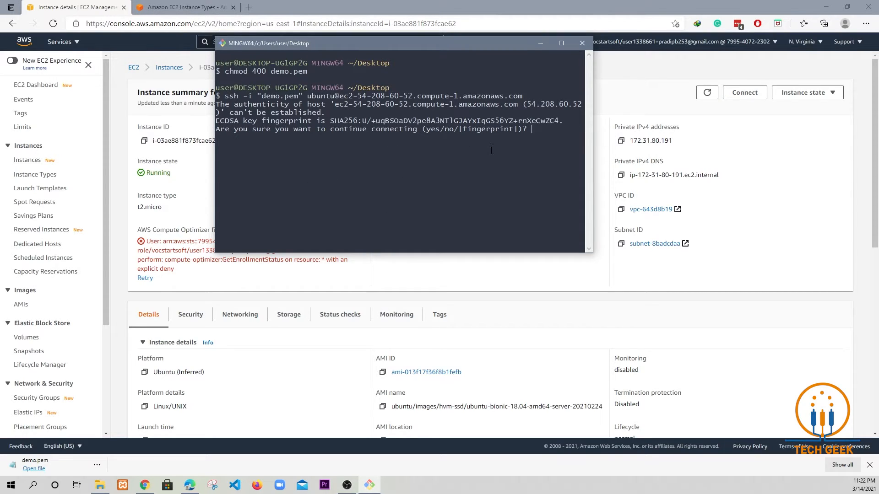
text(yes)
key(Return)
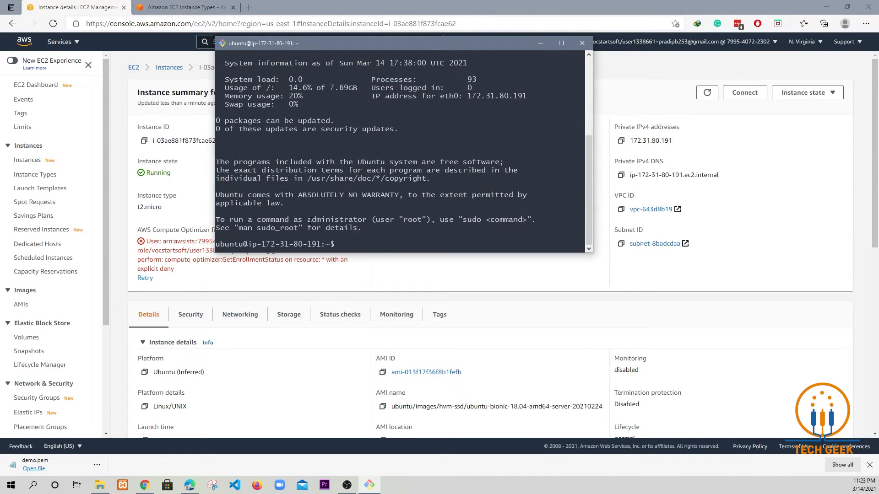
- Enlarge the terminal and compare the IP address in the remote prompt with the Demo instance's private IPv4 address in the browser
click(567, 48)
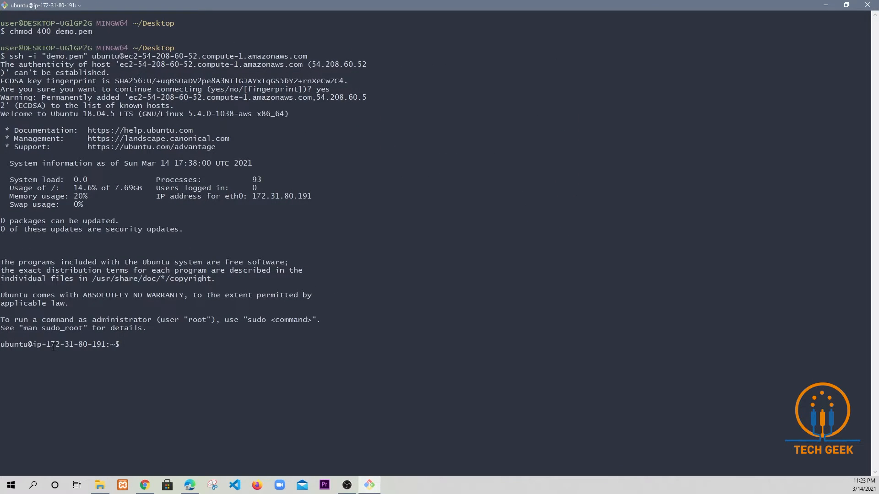
drag(44, 343, 107, 344)
click(828, 5)
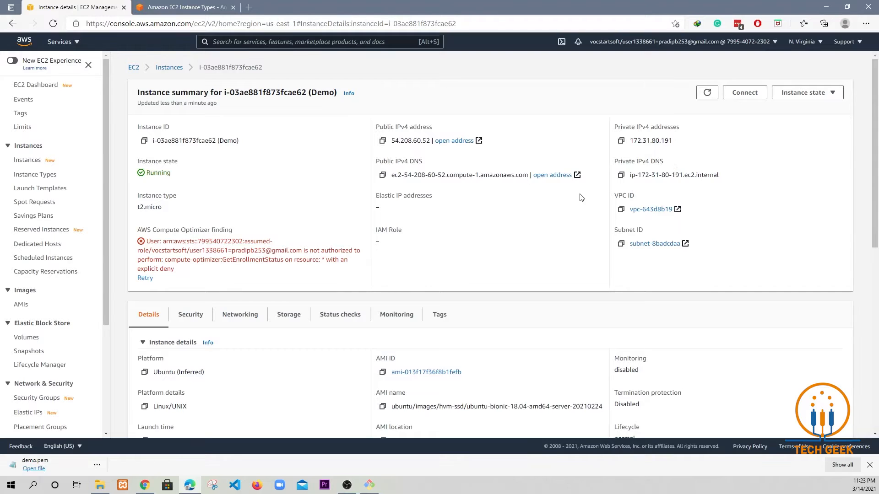
click(378, 490)
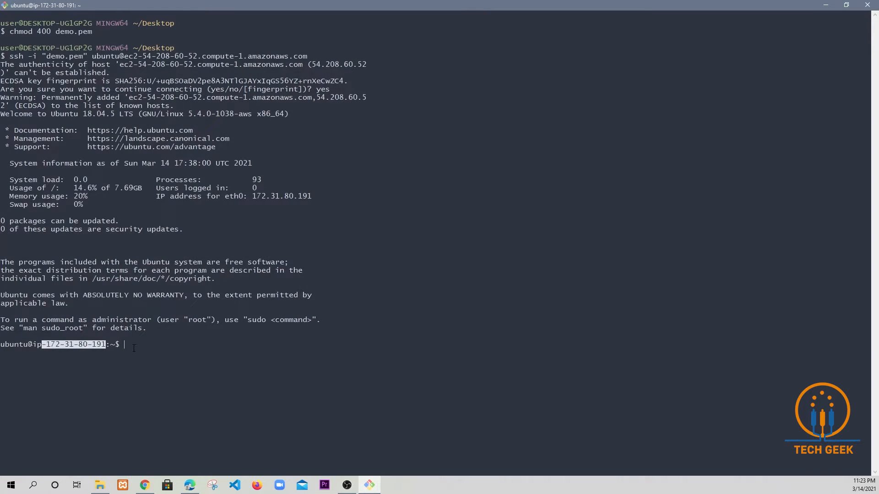
click(108, 351)
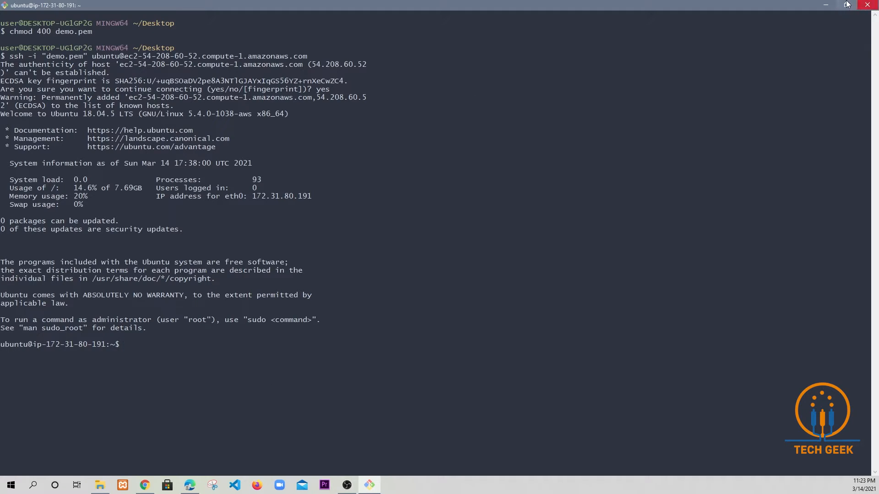
- Copy the Demo instance's public IPv4 address and try to open 54.208.60.52 in a new browser tab
click(825, 5)
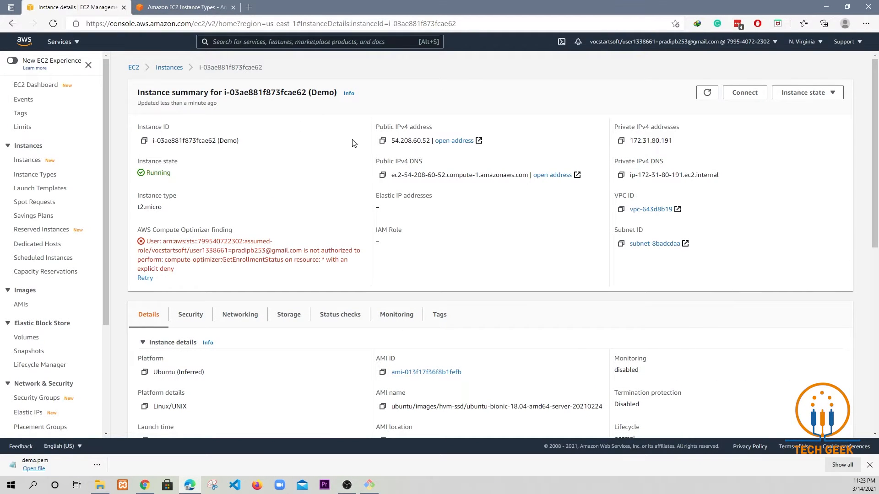
click(382, 141)
click(250, 8)
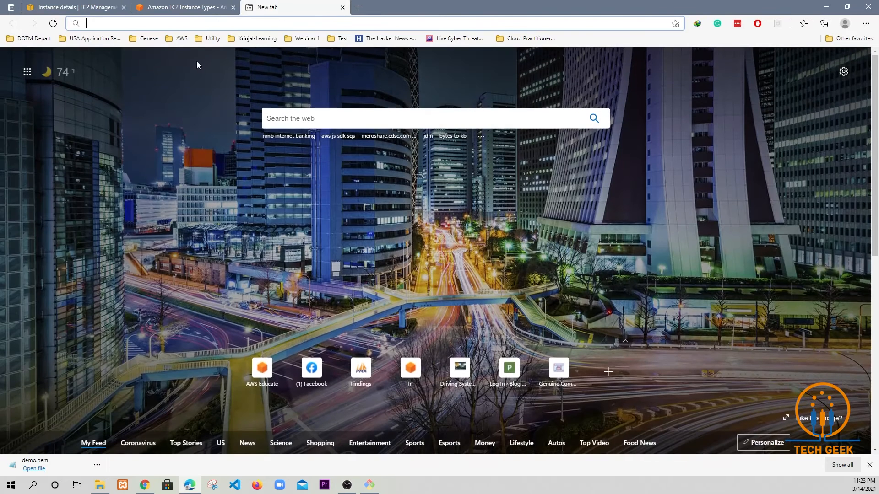
key(ctrl+v)
key(Return)
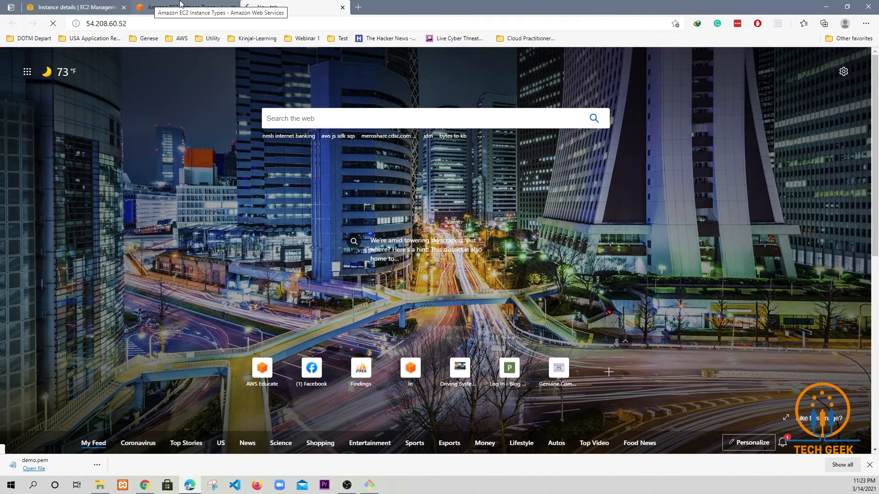
click(77, 3)
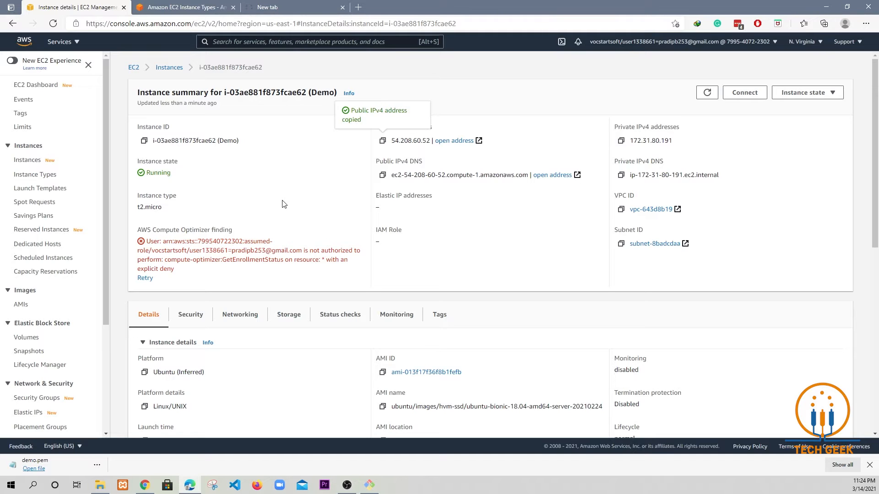
click(279, 6)
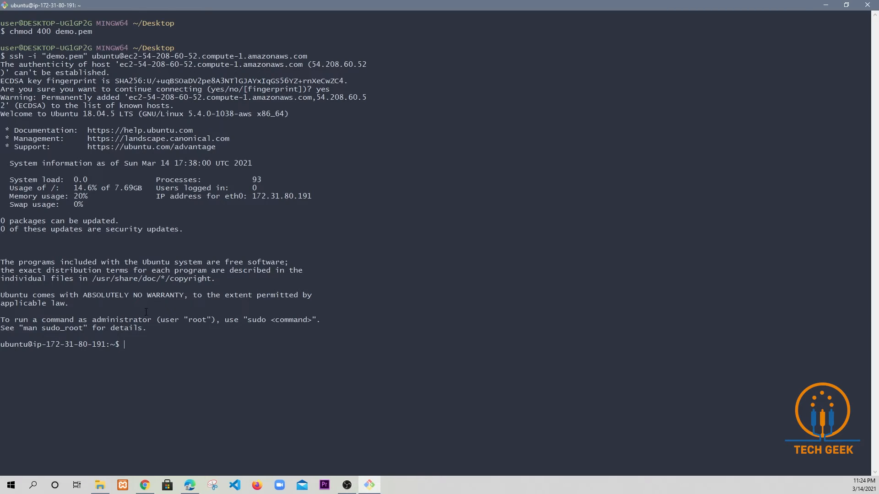
- Switch to Git Bash and update the instance's package lists with sudo apt-get update
text(sudo apt get update)
key(Return)
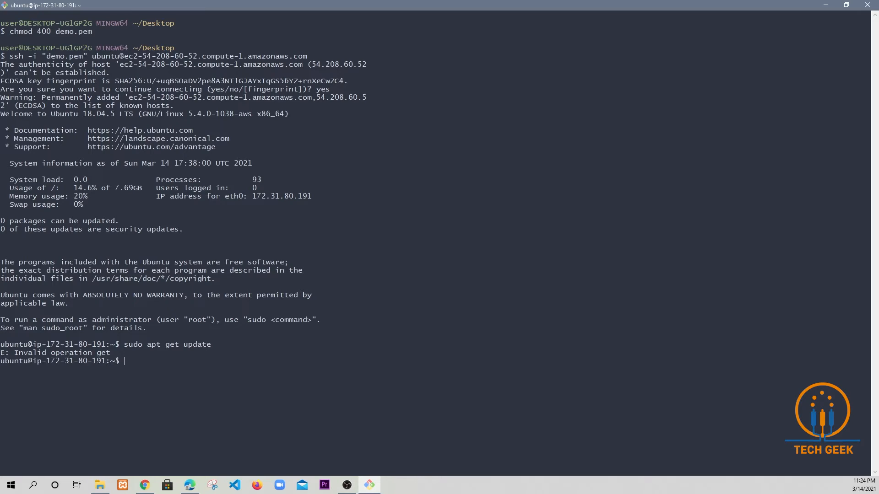
text(sudo apt-get update)
key(Return)
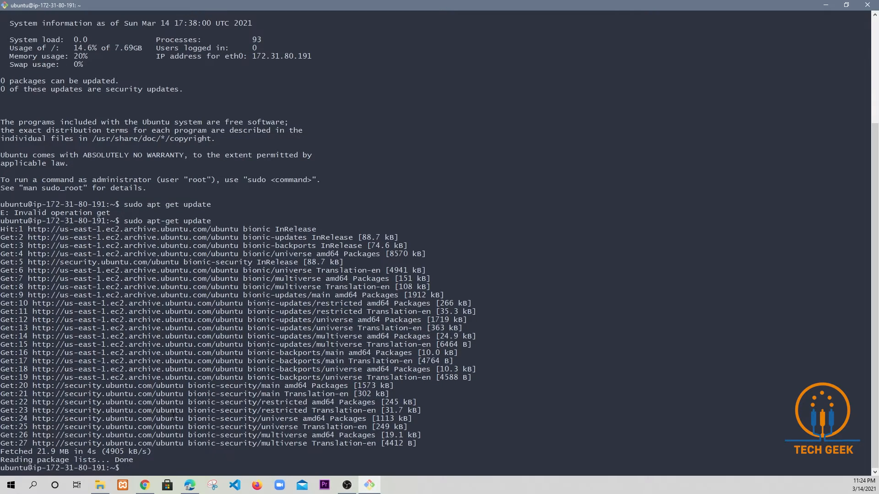
- Clear the terminal screen with the clear command
text(cls)
key(Return)
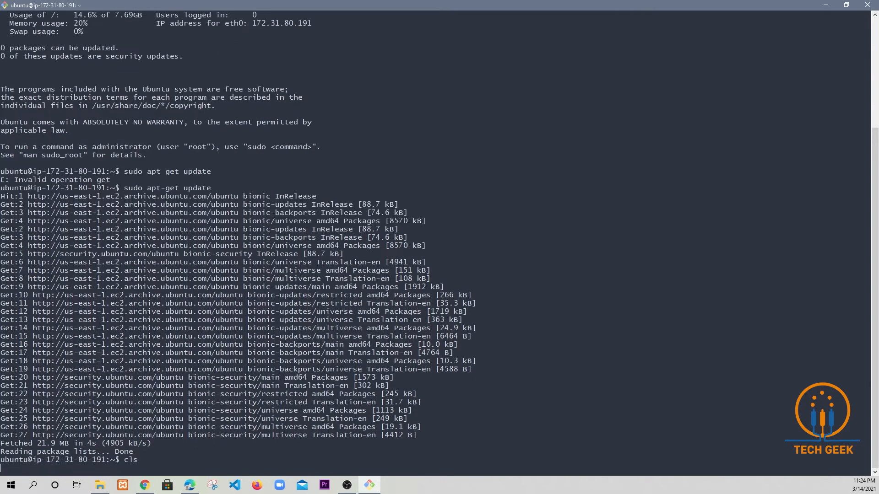
text(ce)
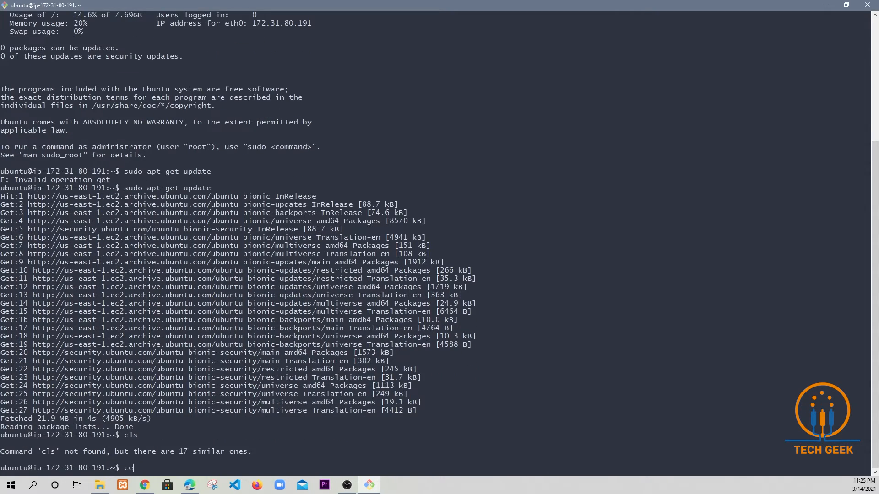
key(BackSpace)
text(lear)
key(Return)
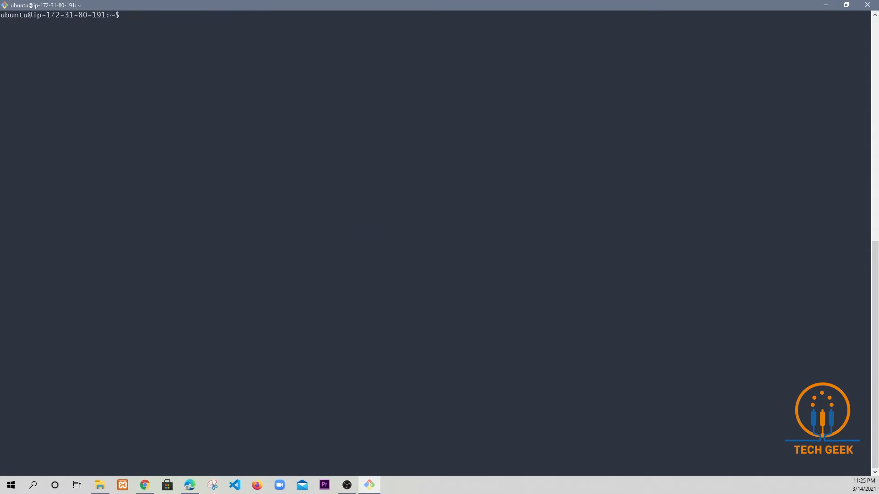
- Check the 54.208.60.52 page in the browser, and install Apache in Git Bash with sudo apt-get install apache2, confirming with Y
click(821, 8)
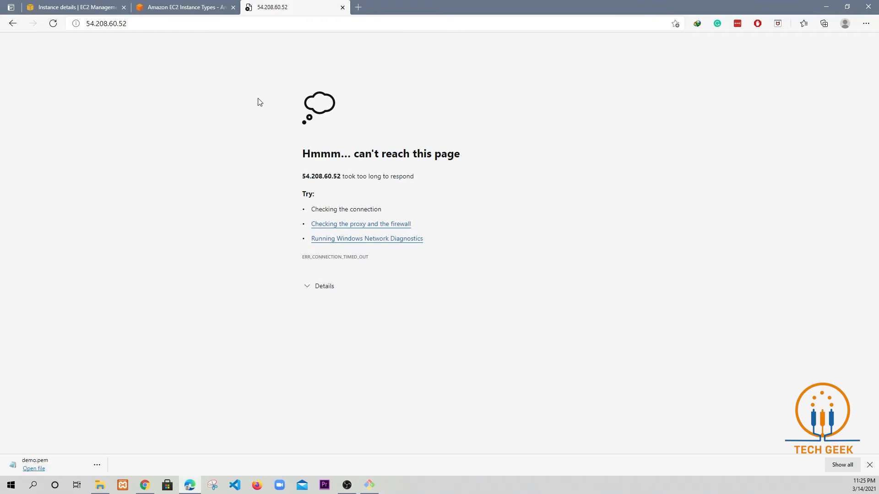
click(369, 484)
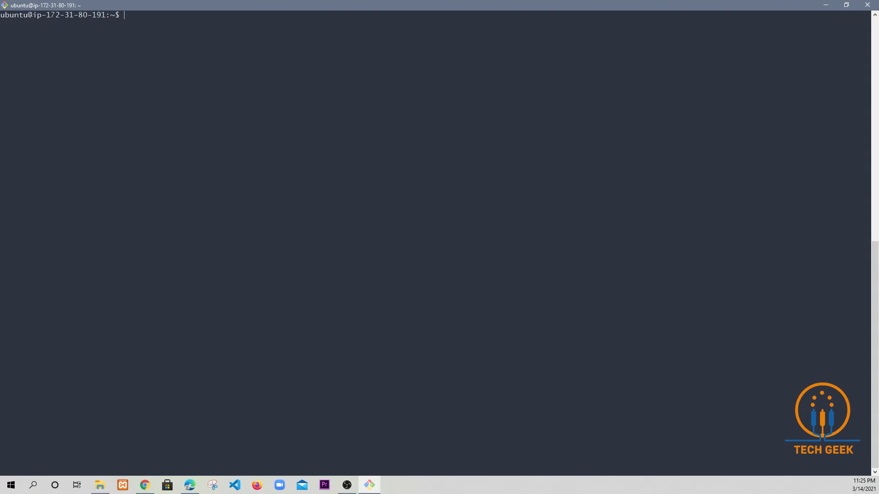
text(sudo apt-get install apache2)
key(Return)
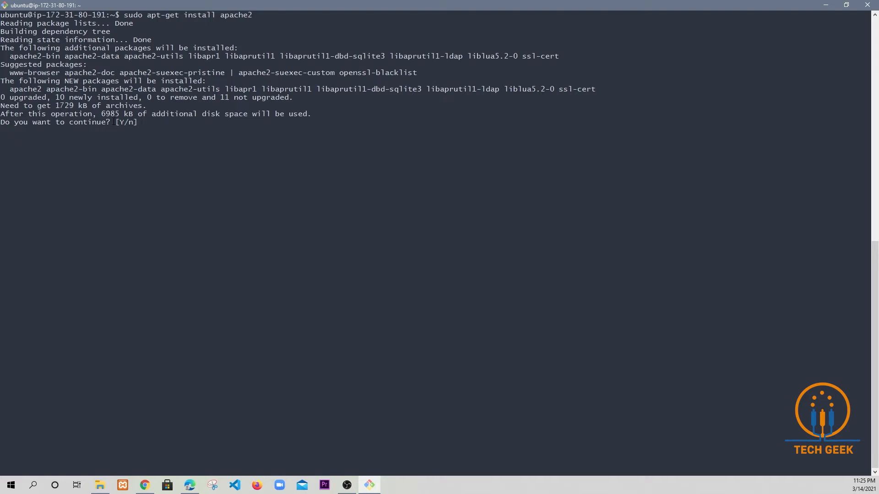
drag(101, 113, 247, 114)
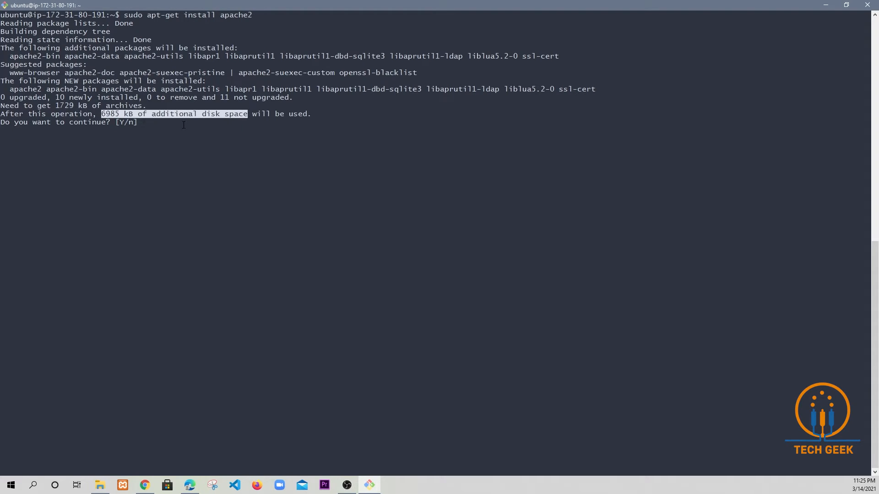
click(152, 126)
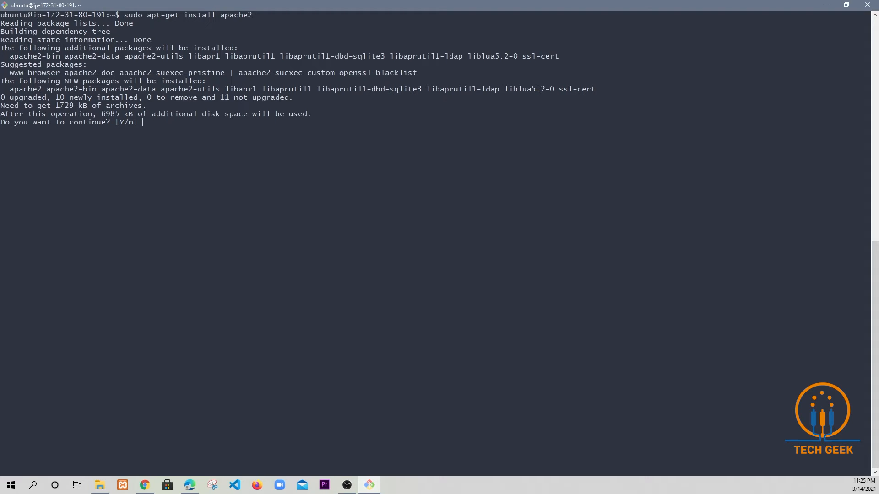
text(Y)
key(Return)
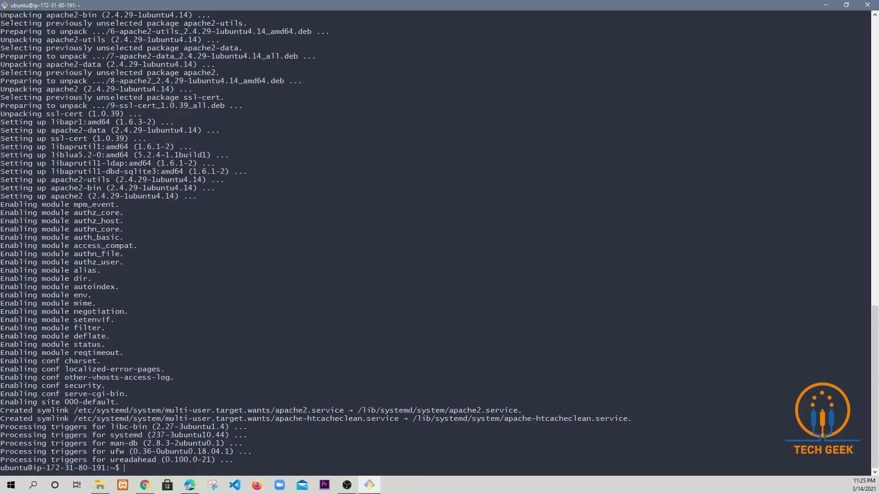
- Reload the 54.208.60.52 page in the browser and check it against the Demo instance's details page
click(190, 485)
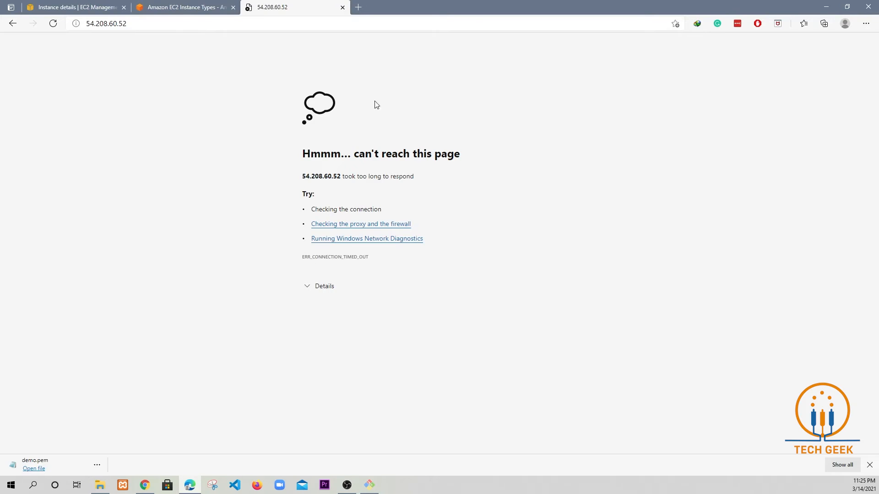
click(51, 26)
click(163, 7)
click(29, 5)
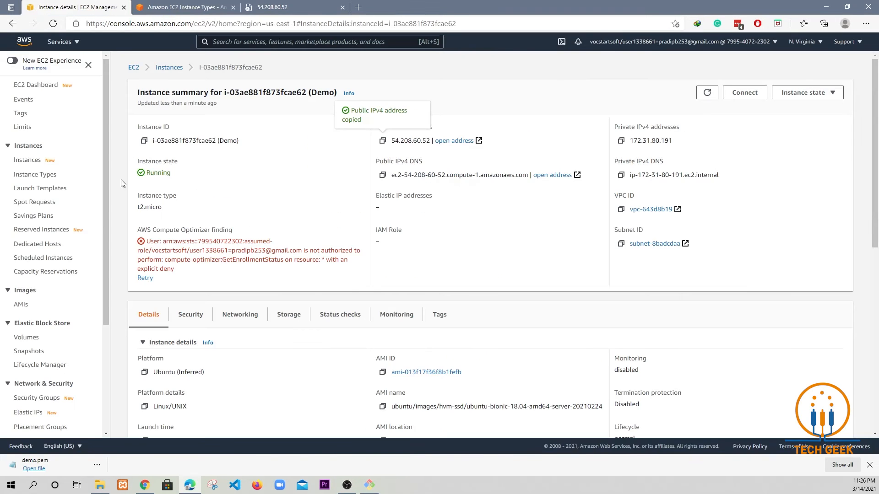
click(303, 4)
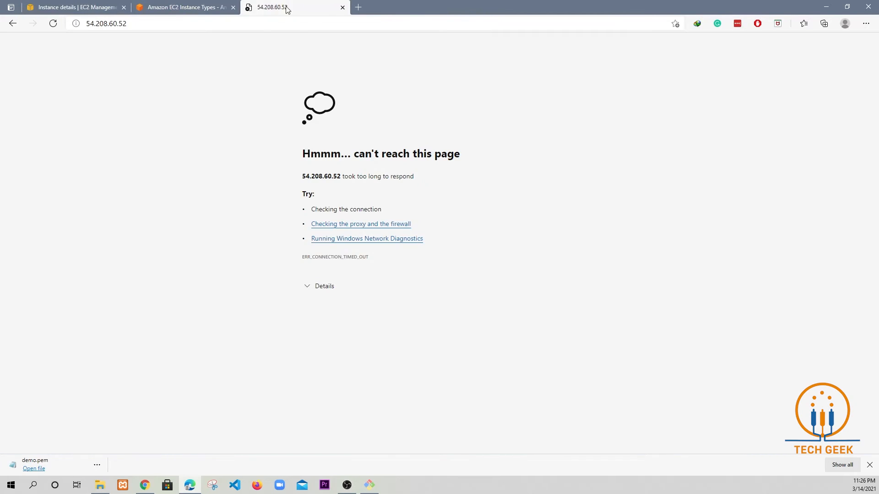
click(119, 23)
drag(119, 24, 64, 26)
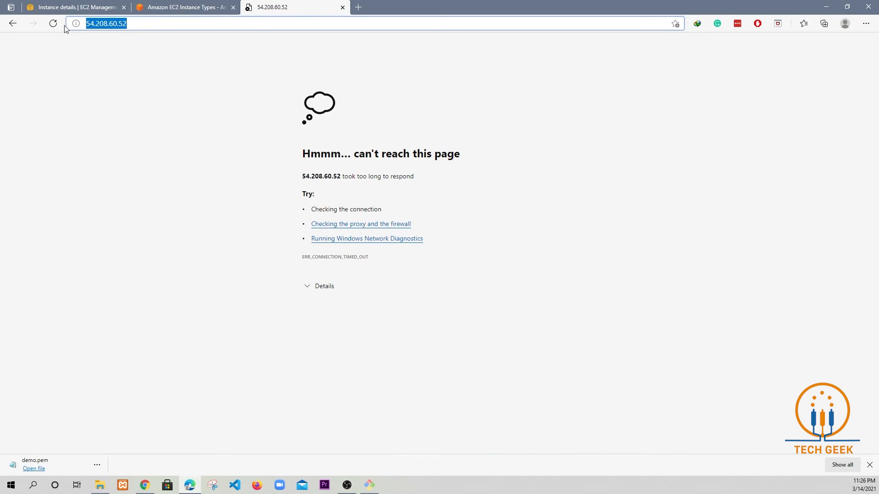
click(141, 25)
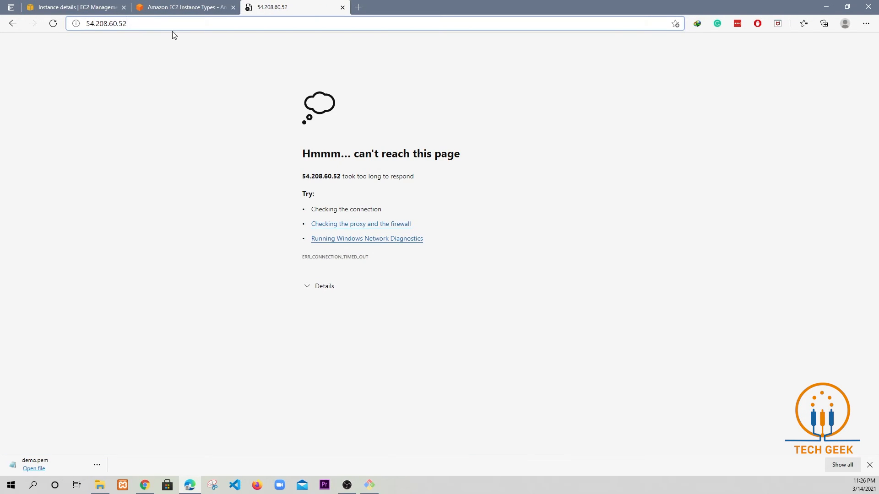
text(:80)
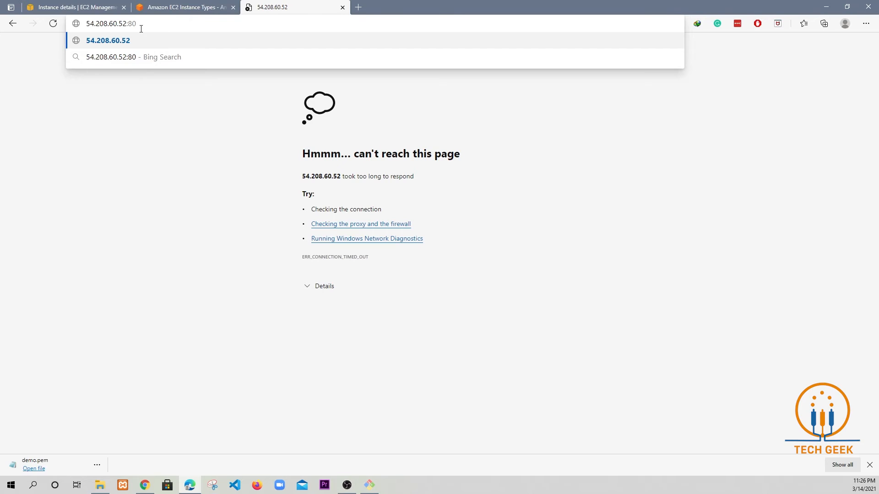
drag(136, 24, 128, 23)
key(BackSpace)
key(BackSpace)
- Review the Demo instance's inbound rules in its security details and open the Basic Web SG security group
click(76, 7)
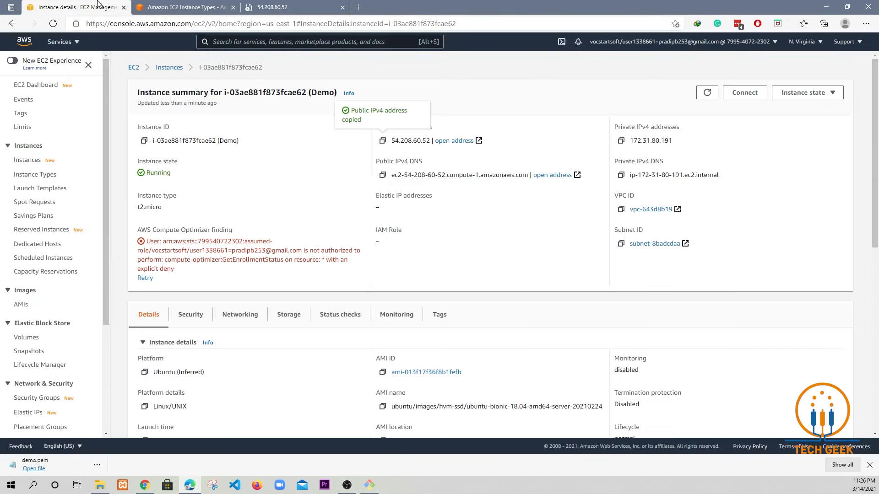
scroll(318, 298, down, 4)
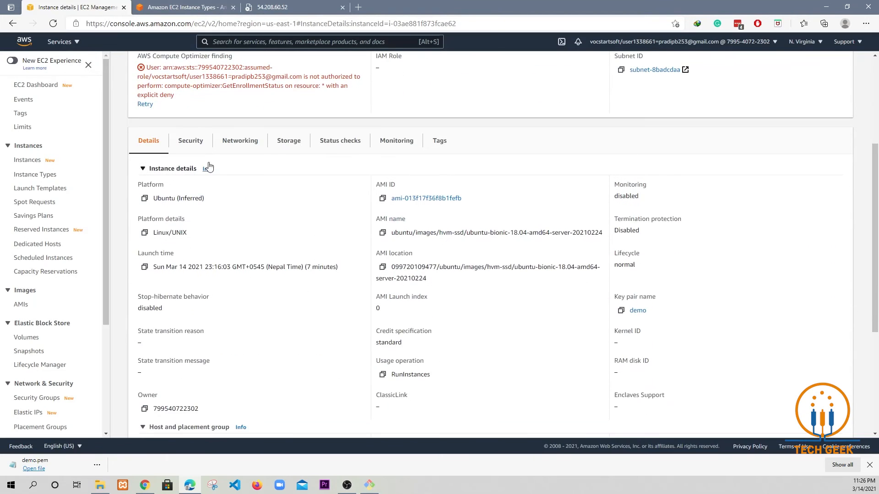
click(193, 143)
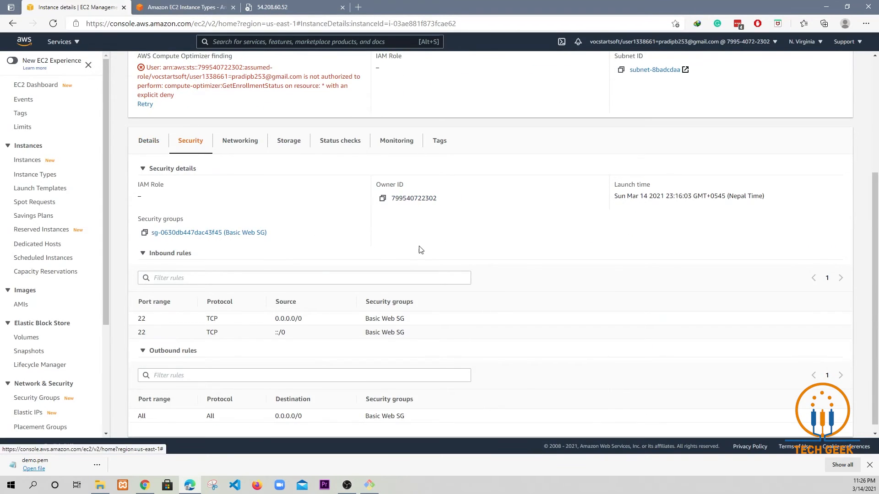
scroll(409, 293, down, 1)
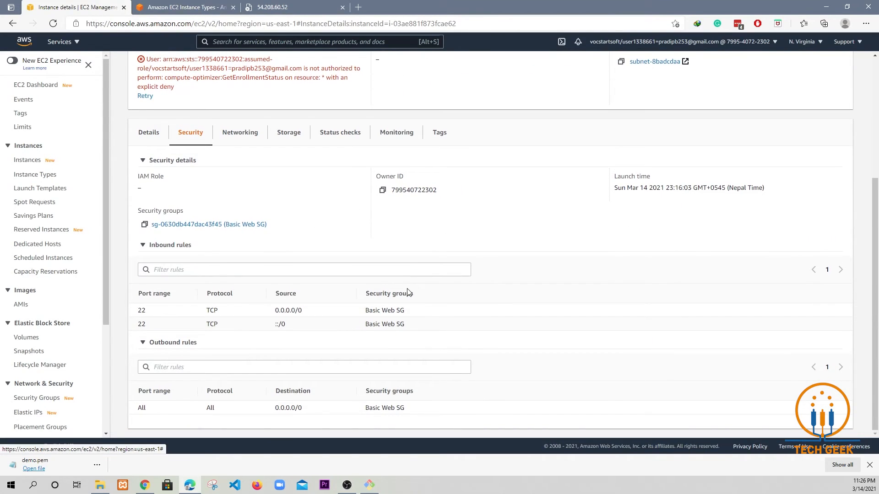
click(221, 225)
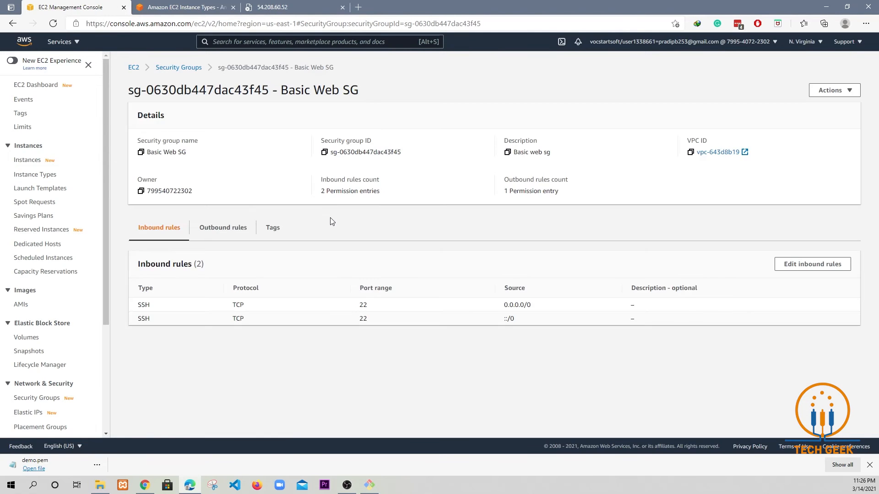
- Add an HTTP inbound rule with source Anywhere to the Basic Web SG security group and save the rules
click(818, 265)
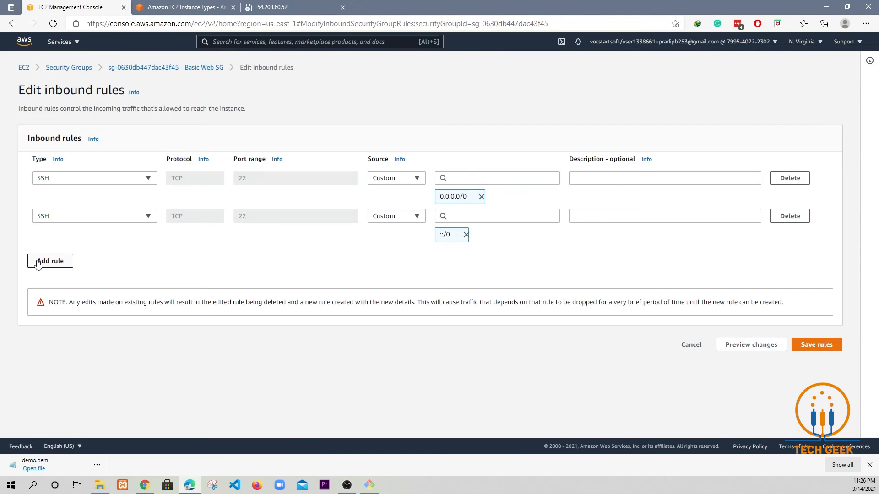
click(39, 262)
click(66, 254)
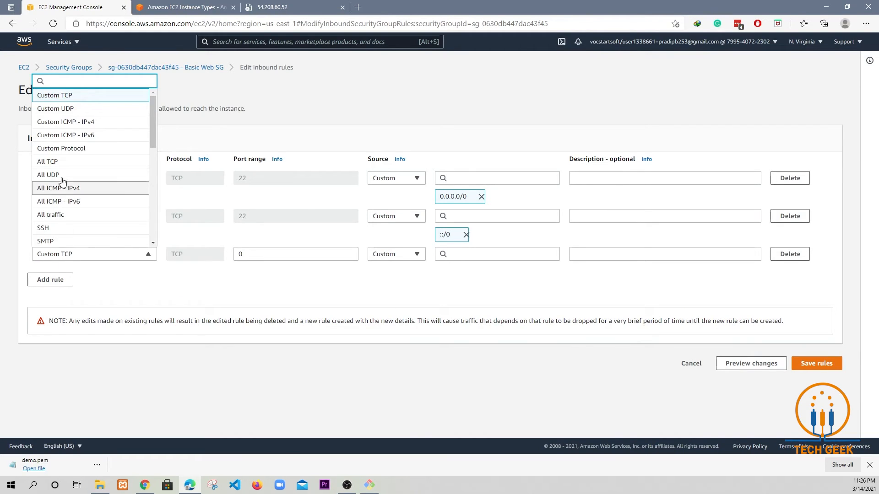
scroll(99, 201, down, 3)
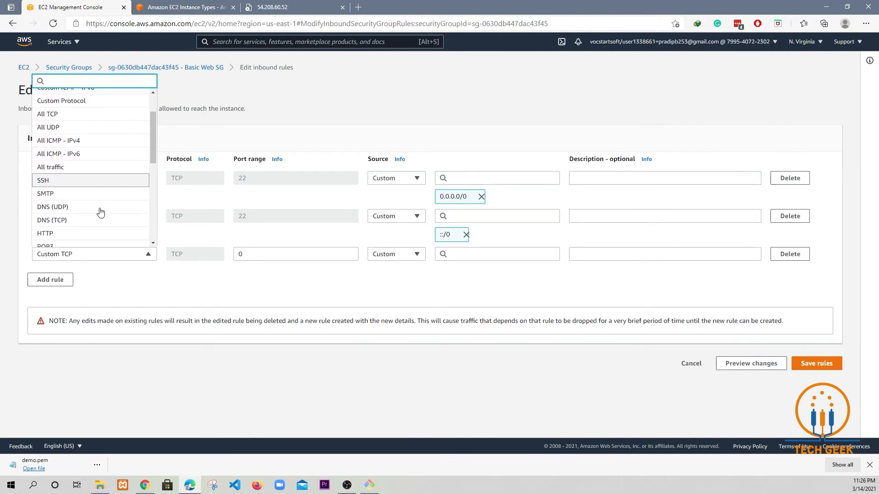
click(71, 212)
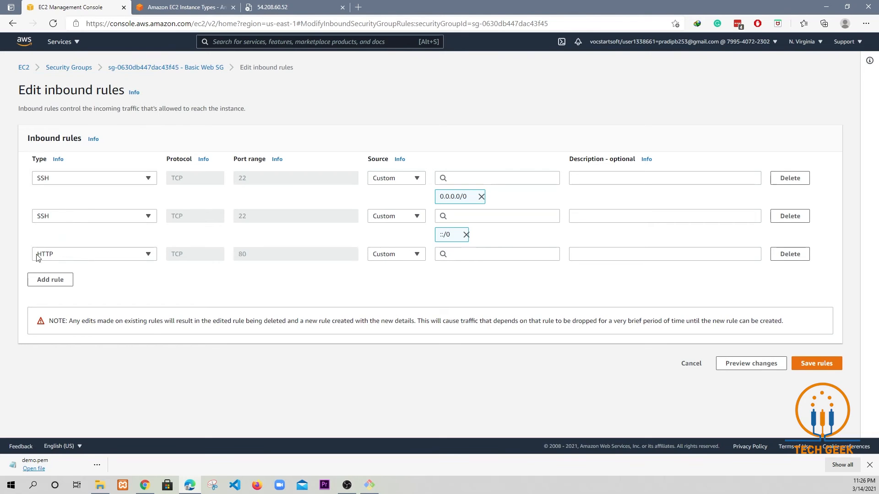
click(392, 257)
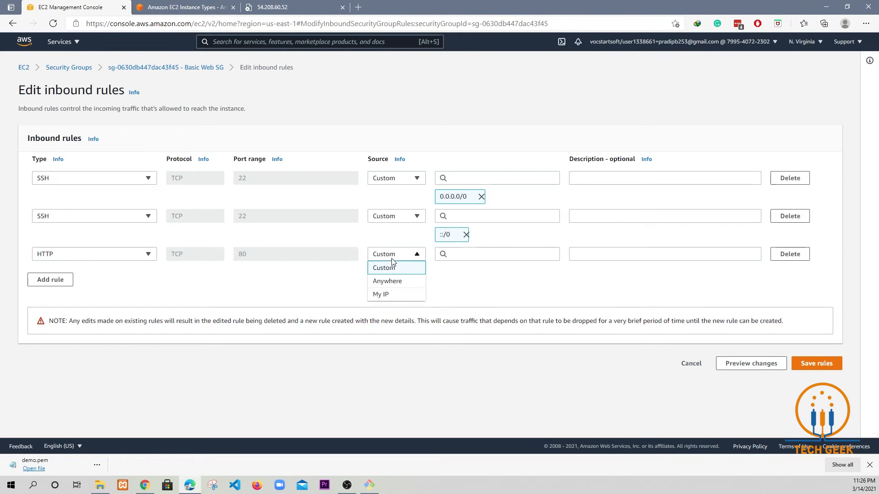
click(393, 280)
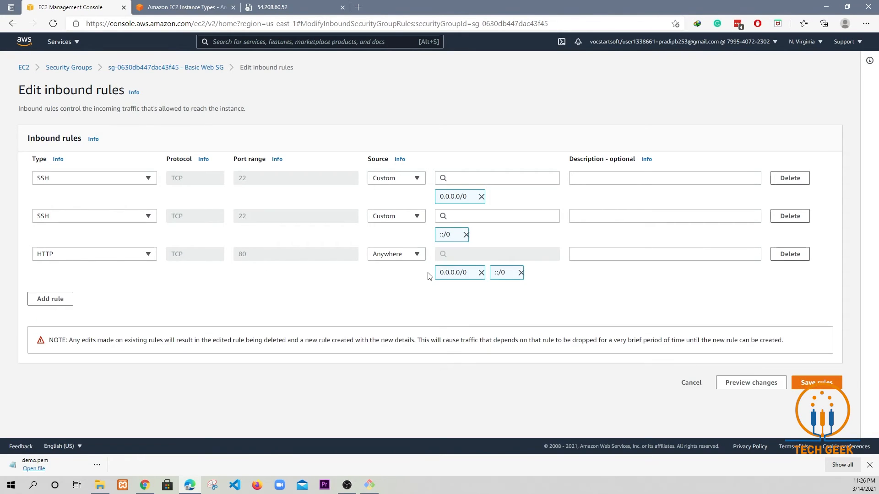
click(817, 383)
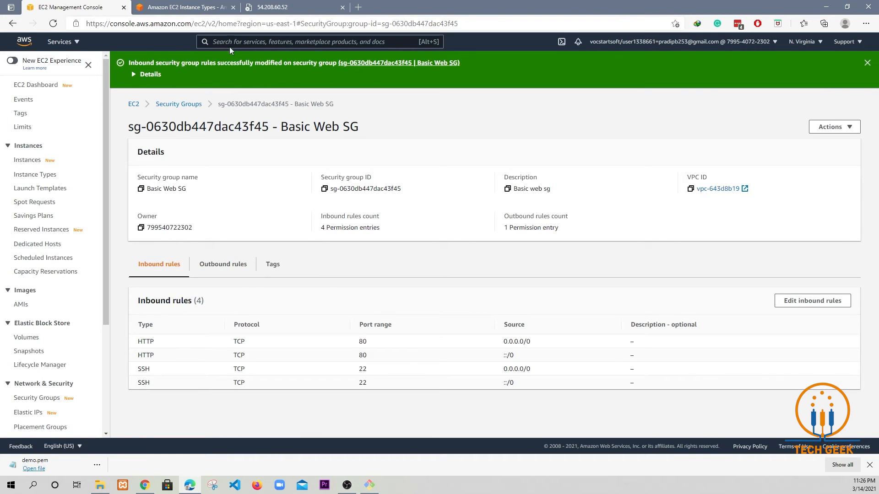
- Reload the 54.208.60.52 page in the browser and look over the page that the Apache server returns
click(281, 7)
click(53, 24)
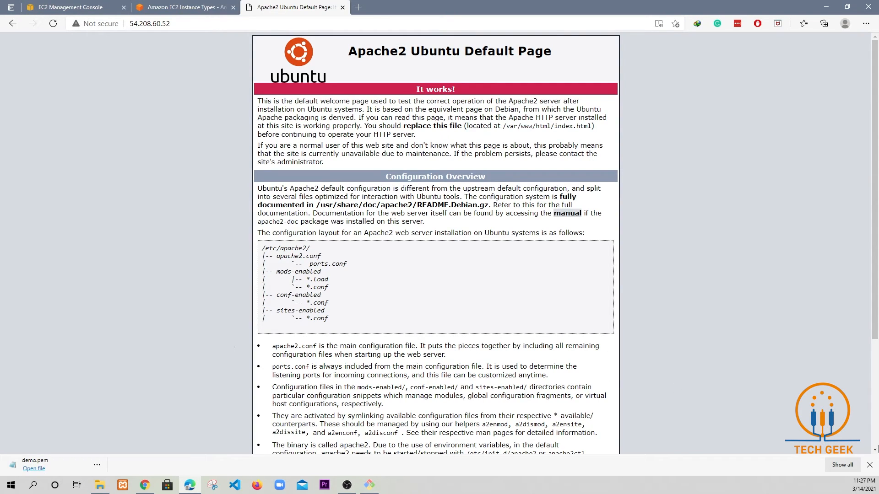
click(869, 465)
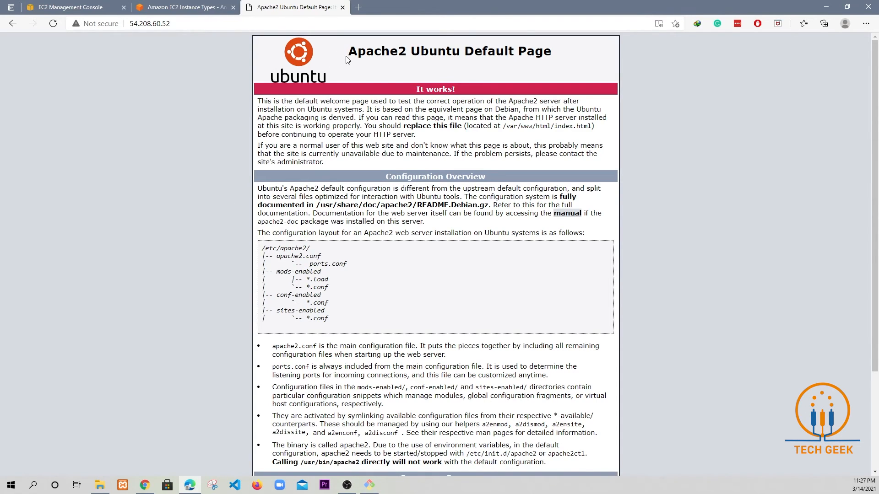
drag(345, 55, 550, 59)
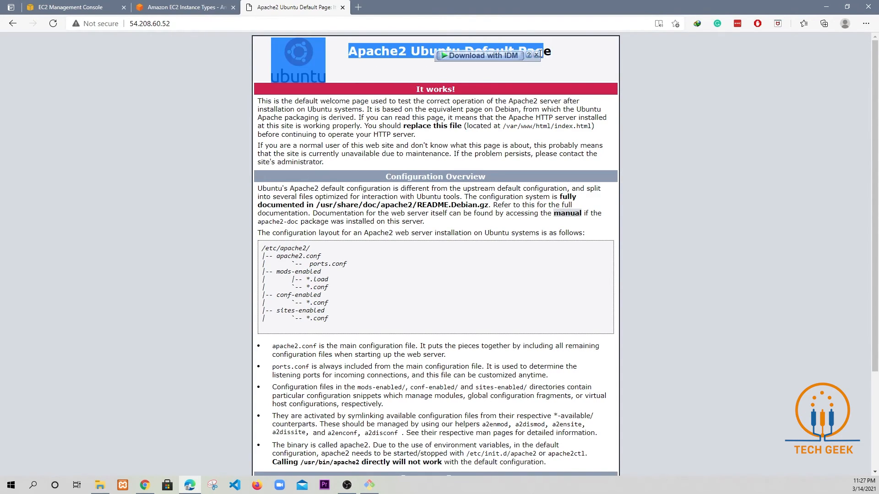
click(122, 209)
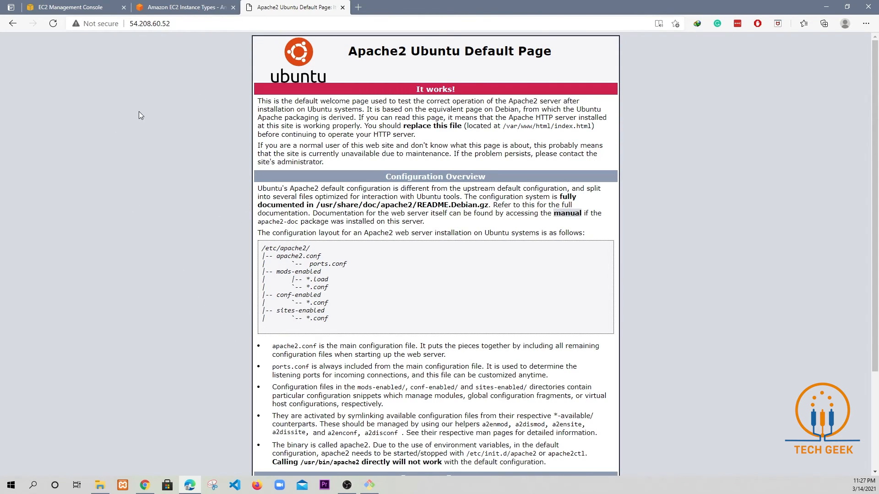
click(52, 26)
scroll(247, 220, down, 3)
scroll(204, 260, up, 3)
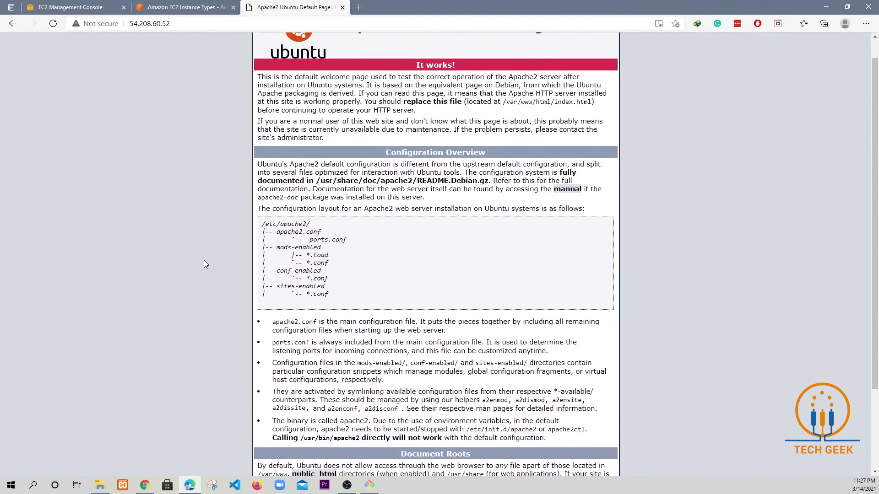
- Compare the Basic Web SG inbound rules with the page served at 54.208.60.52, dismissing the notification in the EC2 console
click(199, 4)
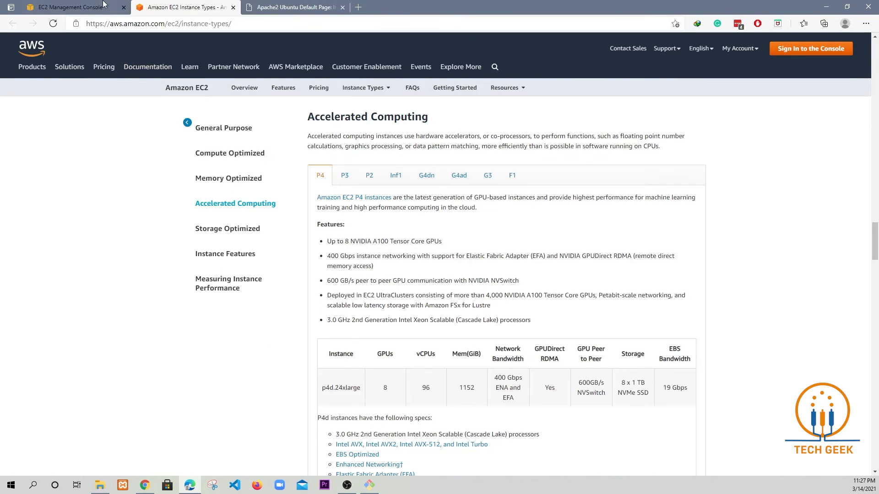
click(76, 7)
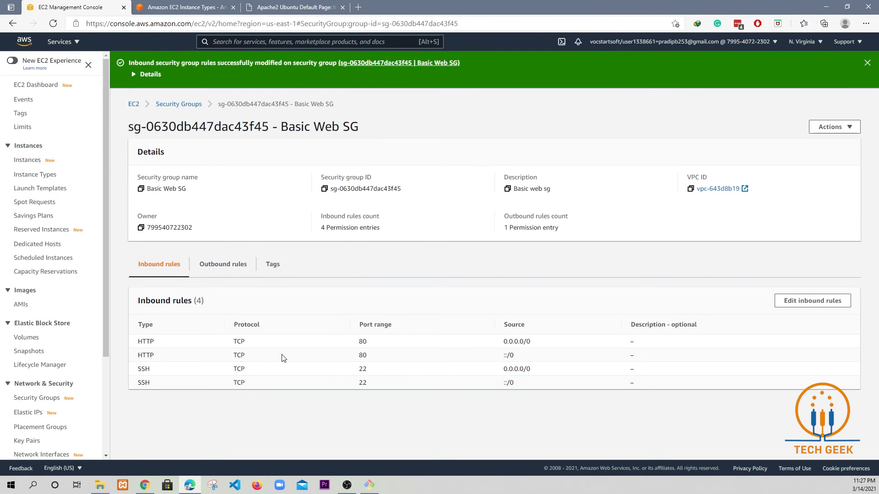
click(263, 7)
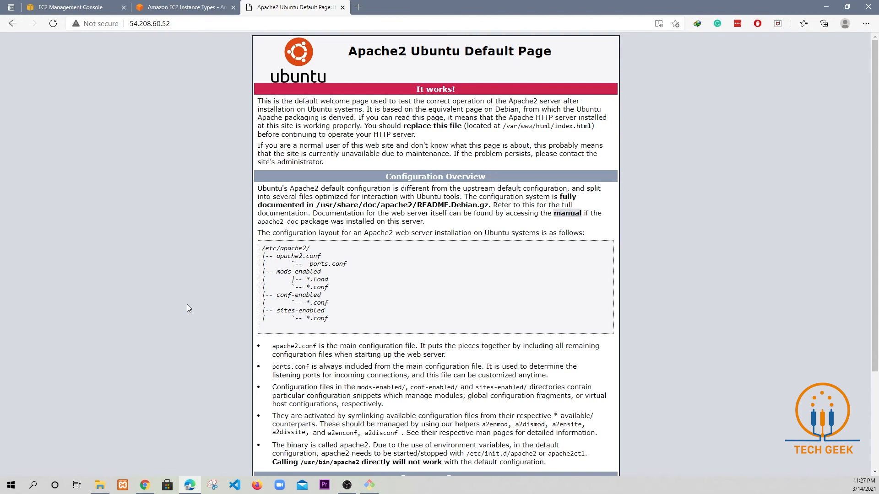
click(71, 6)
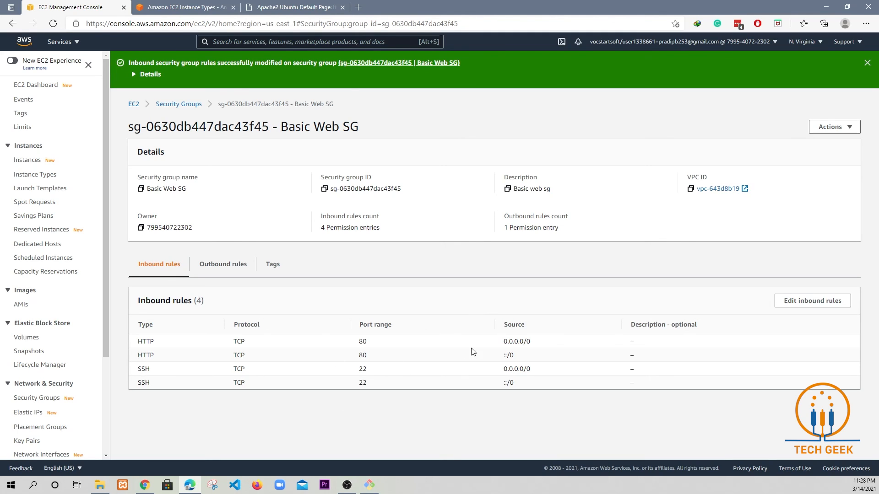
click(867, 62)
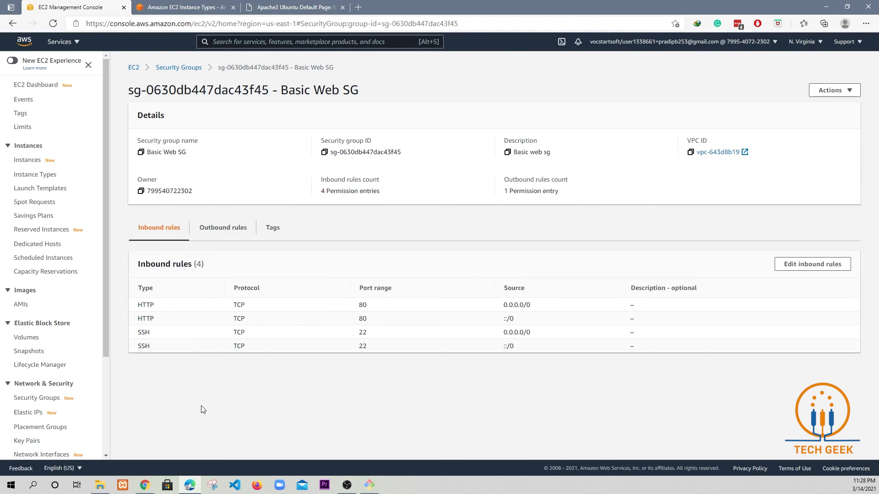
click(183, 7)
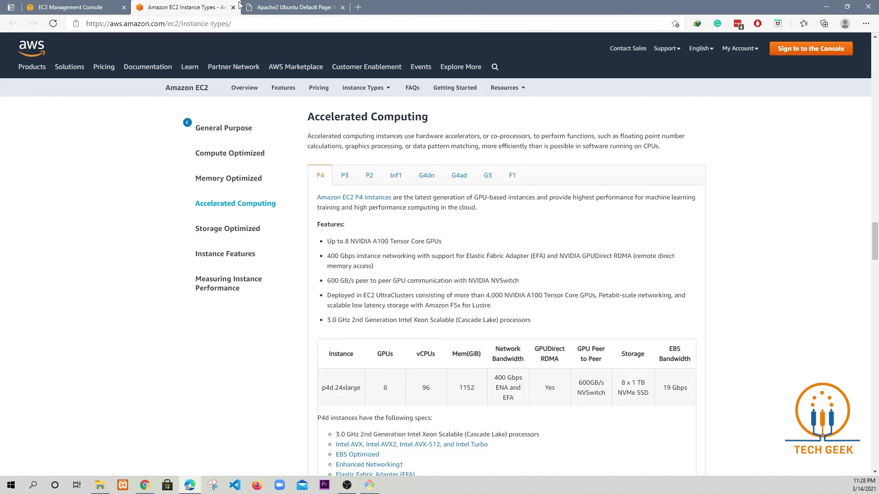
click(276, 7)
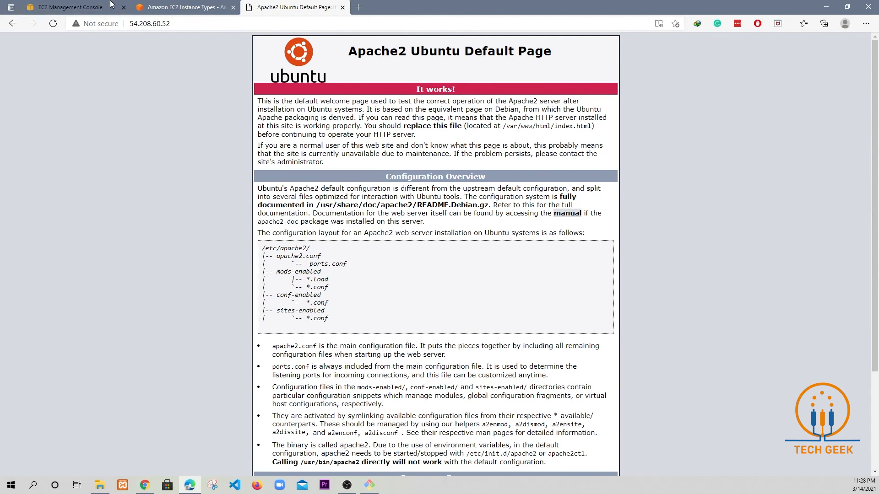
click(71, 7)
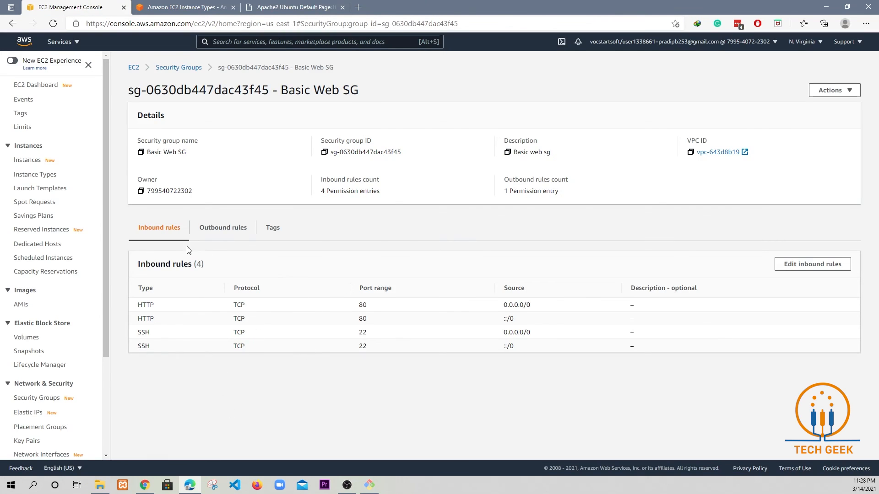
- Go to the EC2 dashboard, reload it to refresh the resources, and open the list of running instances
click(133, 67)
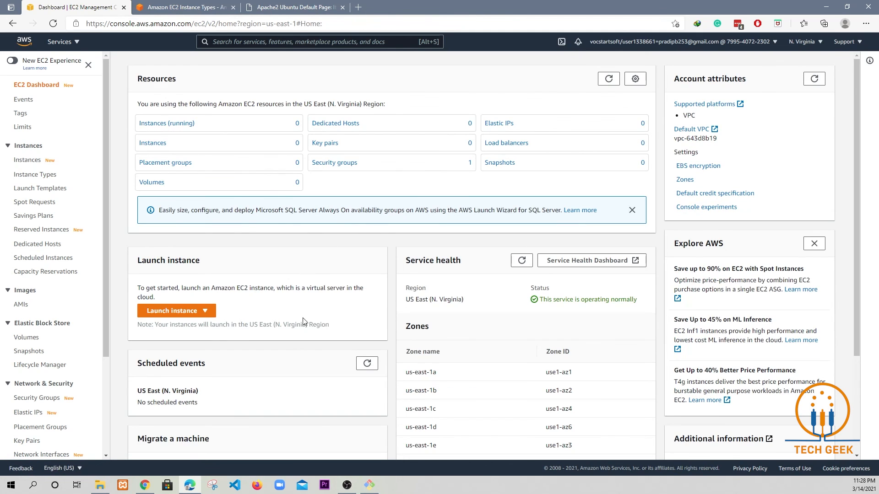
click(347, 489)
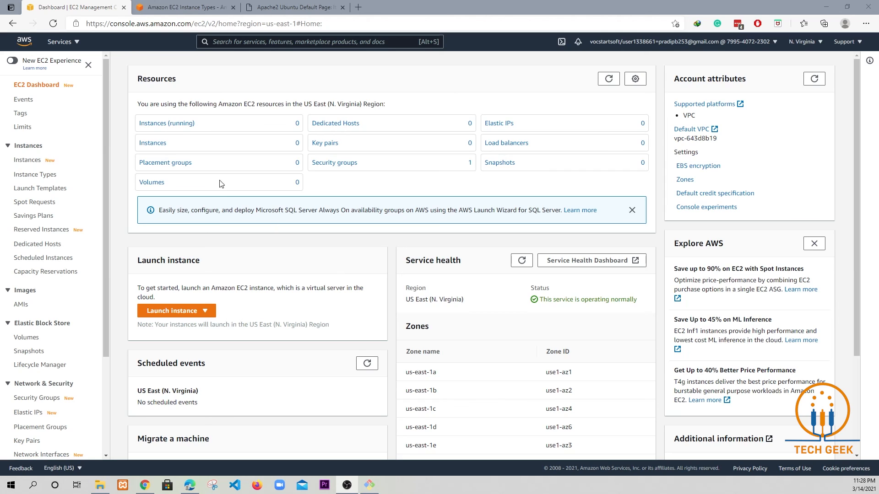
click(56, 24)
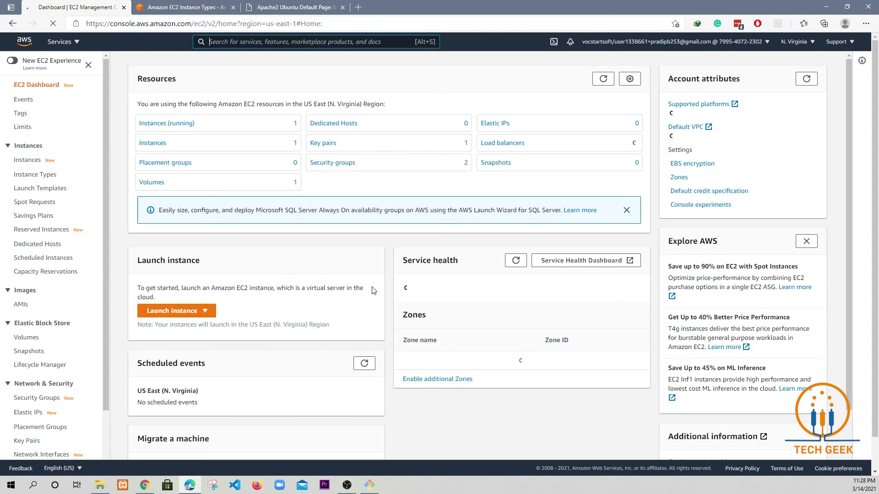
click(179, 126)
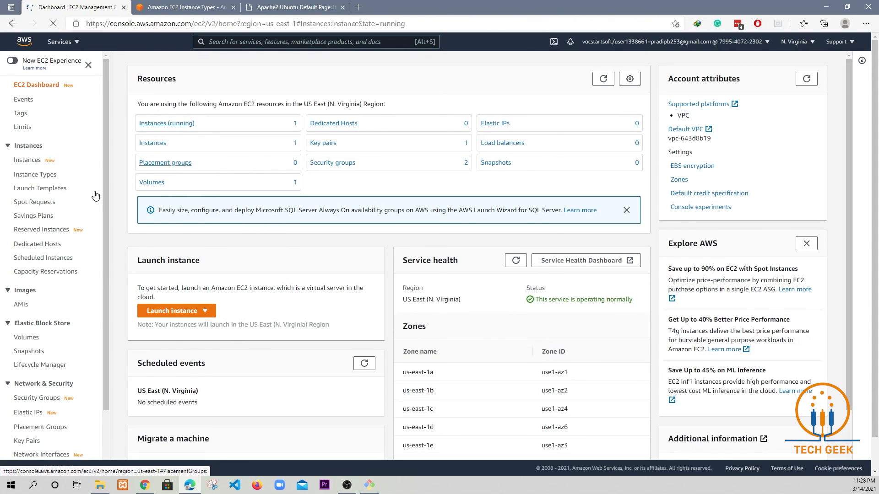